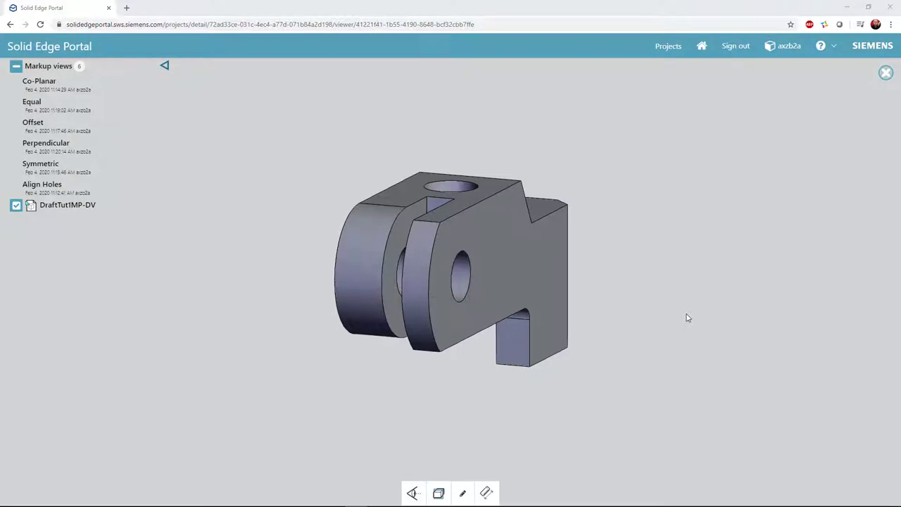
Review the Align Holes and Co-Planar markup views of the part in Solid Edge Portal.
{"action": "left_click", "coordinate": [49, 193]}
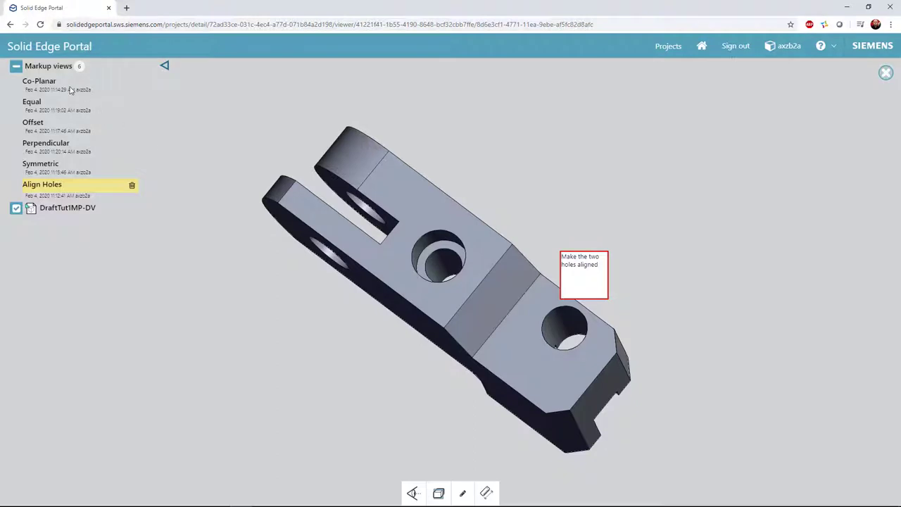
{"action": "left_click", "coordinate": [43, 85]}
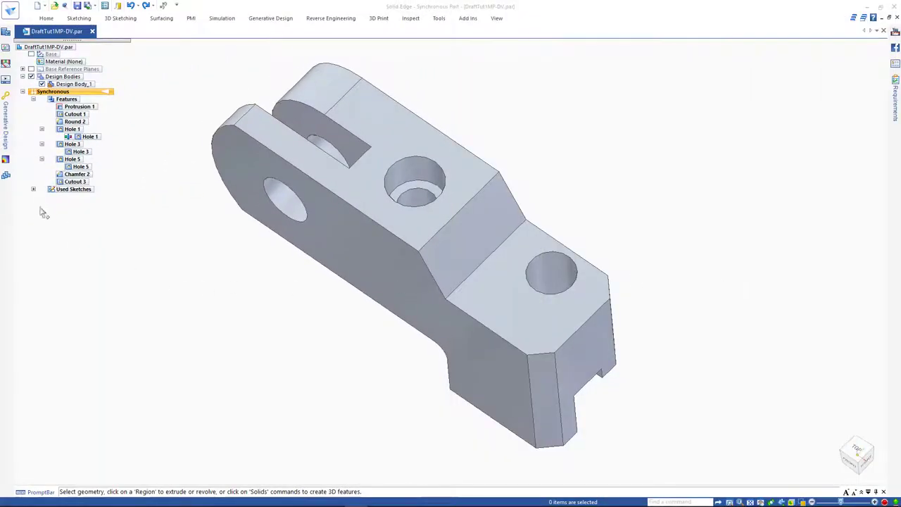
In Solid Edge, delete Sketch 3, Sketch 5 and Sketch 10 from the used sketches of DraftTut1MP-DV.par.
{"action": "left_click", "coordinate": [33, 190]}
{"action": "left_click", "coordinate": [73, 198]}
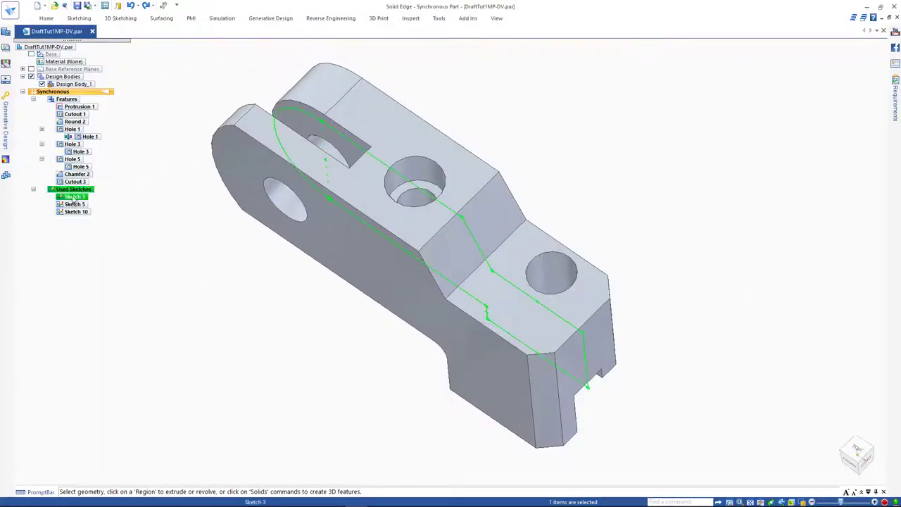
{"action": "left_click", "coordinate": [75, 211], "text": "shift"}
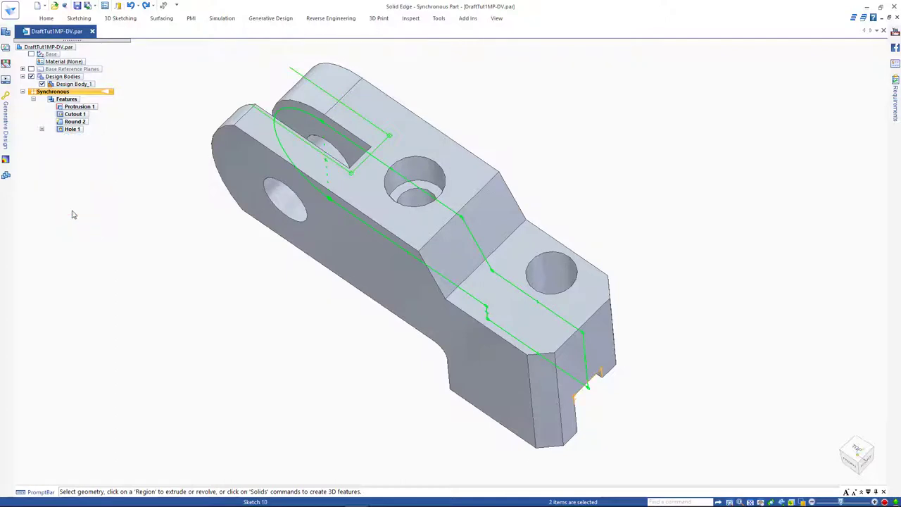
{"action": "left_click", "coordinate": [145, 240]}
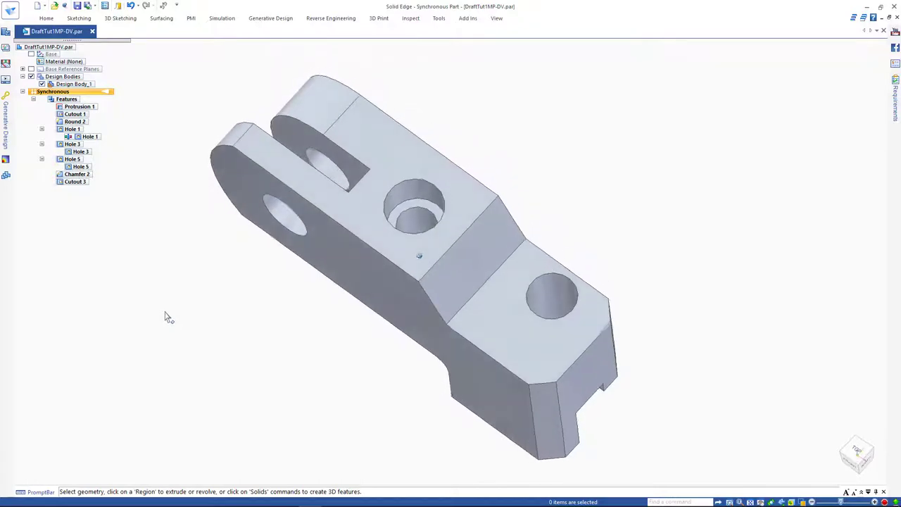
Apply an Aligned Holes relationship to the counterbored hole and the plain hole on the lower step, oriented by the part's long side face.
{"action": "left_click", "coordinate": [45, 19]}
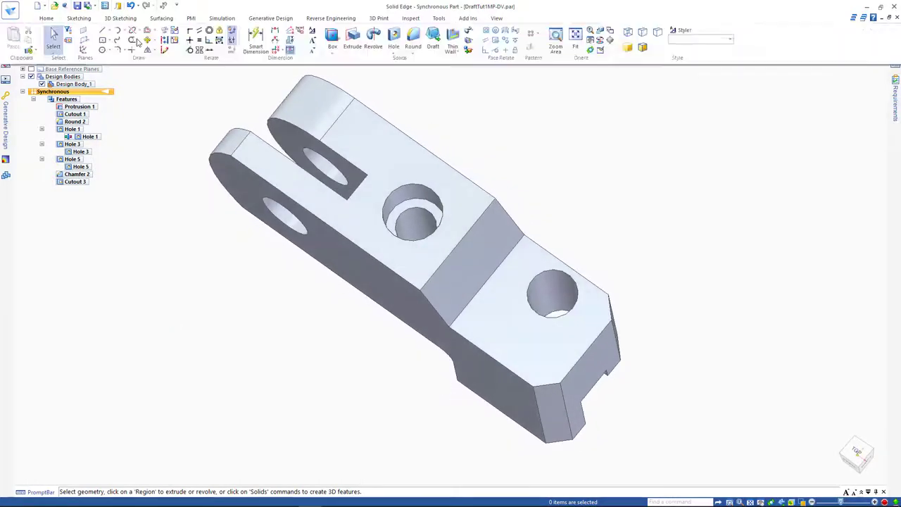
{"action": "left_click", "coordinate": [495, 43]}
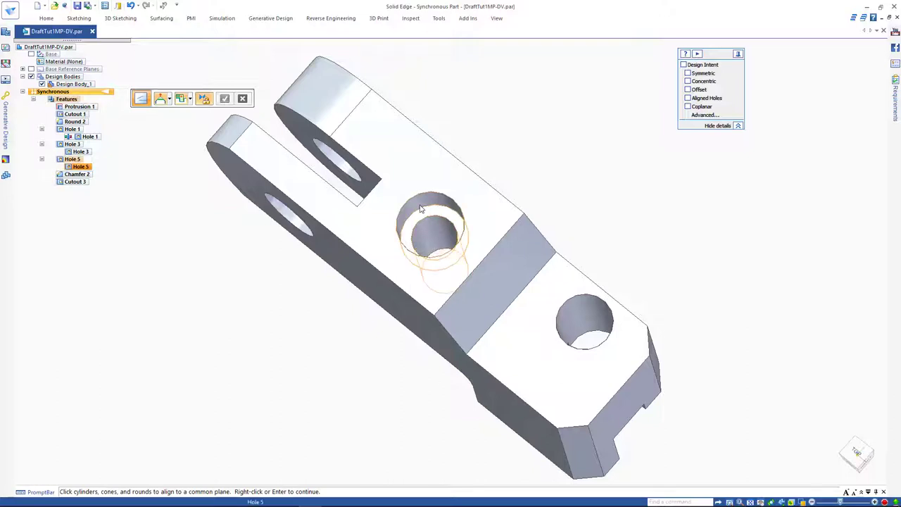
{"action": "left_click", "coordinate": [432, 233]}
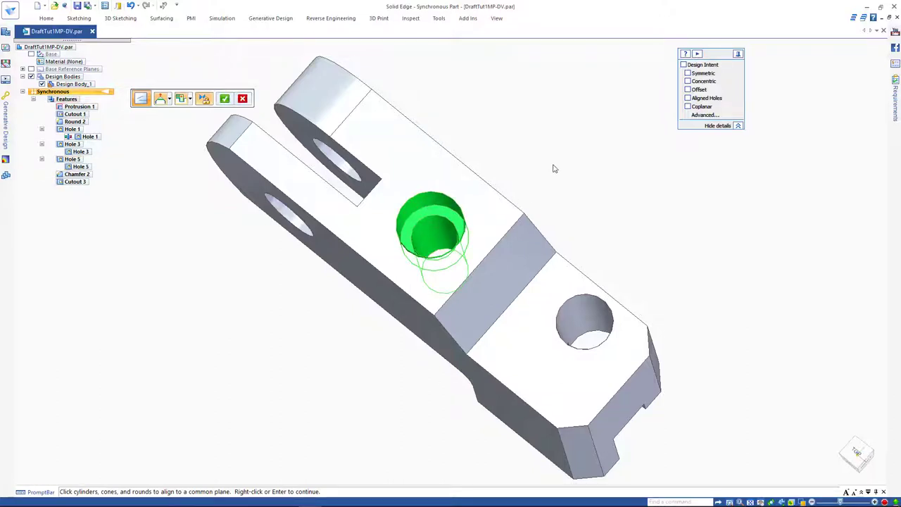
{"action": "left_click", "coordinate": [571, 314]}
{"action": "right_click", "coordinate": [569, 195]}
{"action": "middle_click_drag", "start_coordinate": [569, 194], "coordinate": [396, 281]}
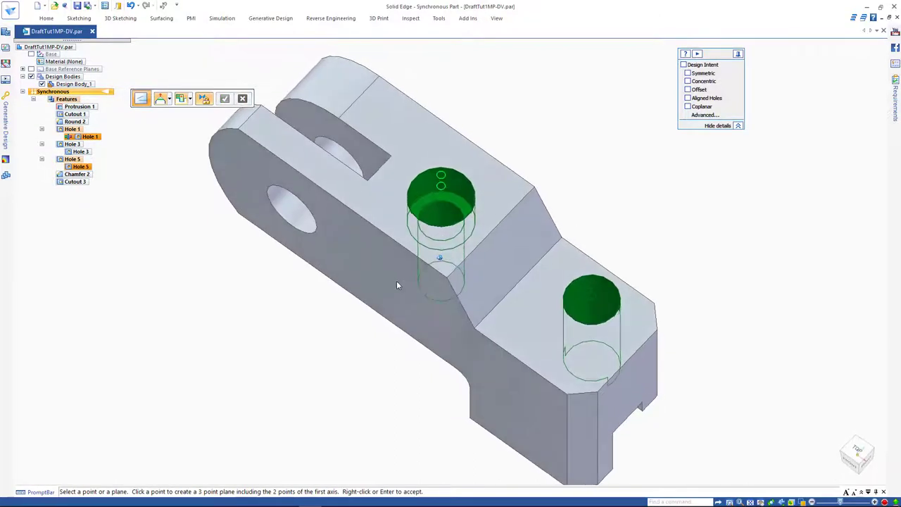
{"action": "left_click", "coordinate": [396, 279]}
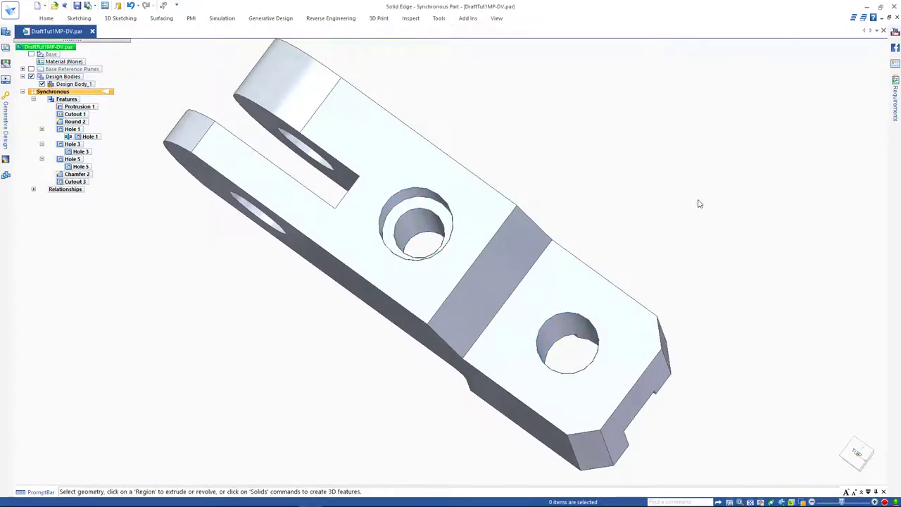
Make the protruding foot face on the part's underside coplanar with the foot face across the slot.
{"action": "key", "text": "ctrl+i"}
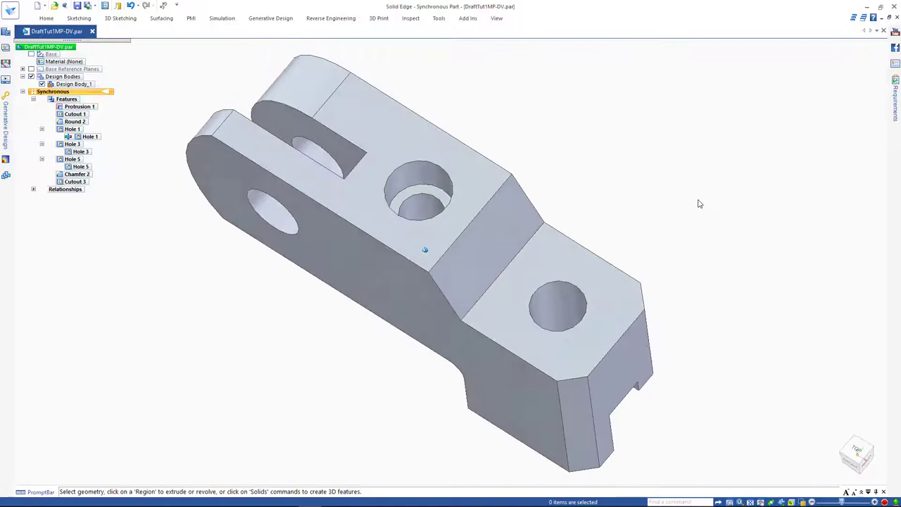
{"action": "key", "text": "ctrl+b"}
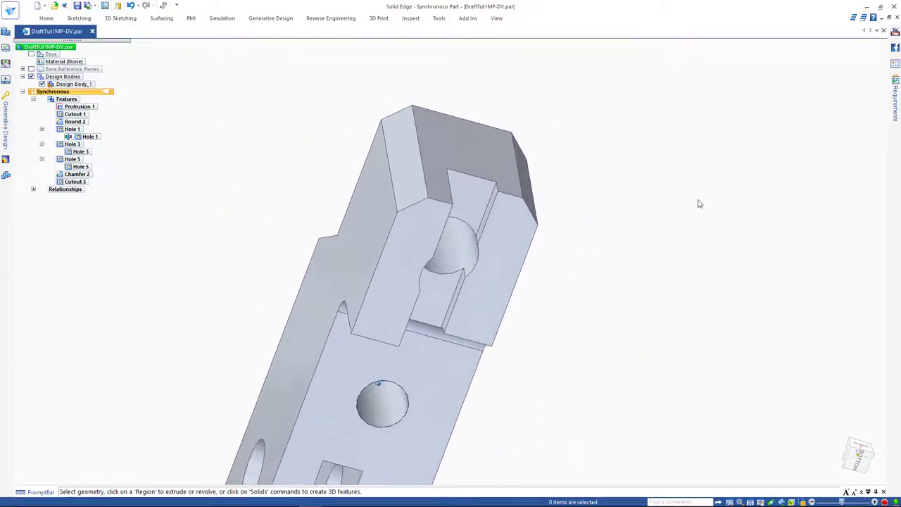
{"action": "left_click", "coordinate": [48, 19]}
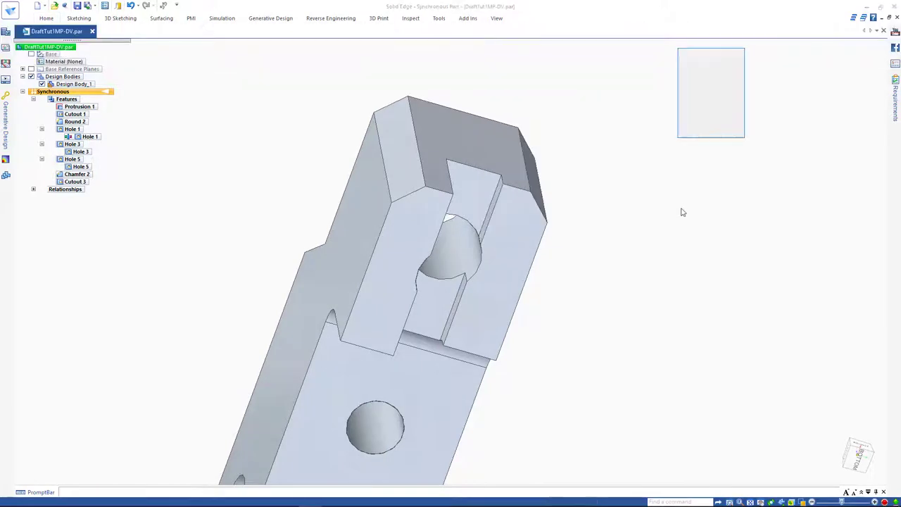
{"action": "left_click", "coordinate": [395, 287]}
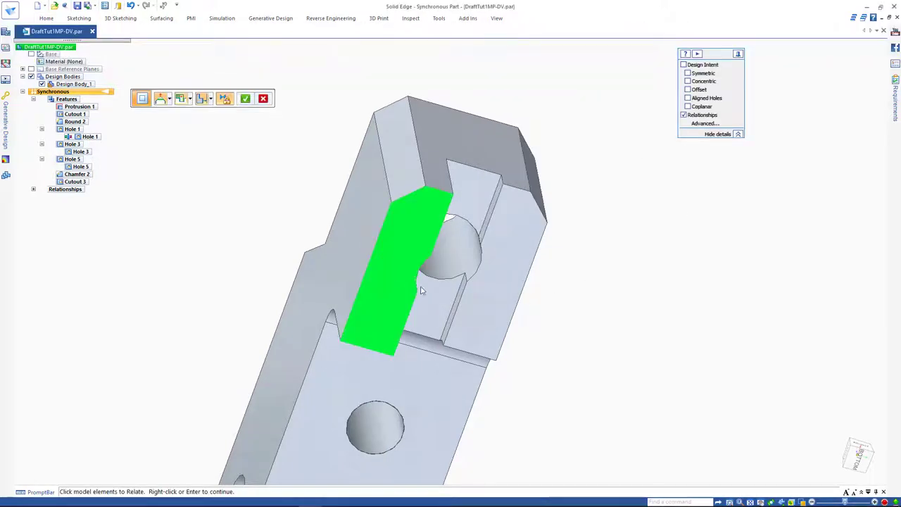
{"action": "right_click", "coordinate": [620, 298]}
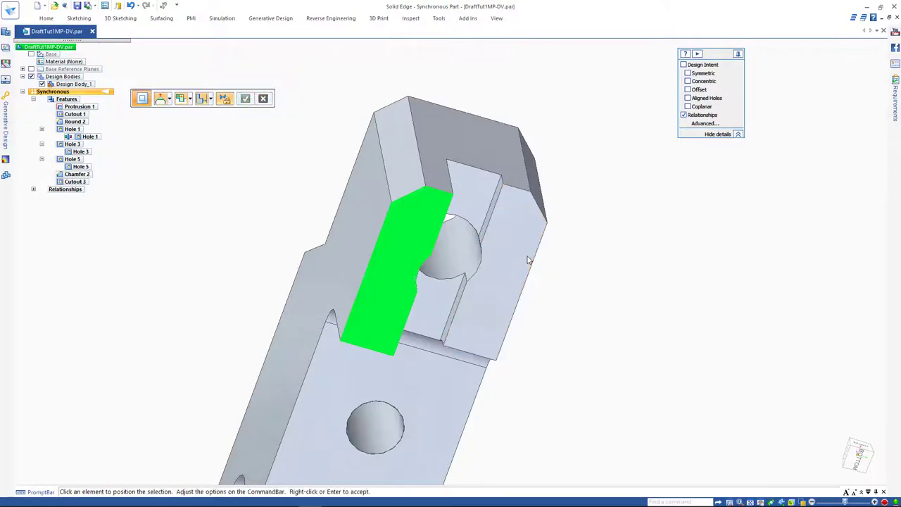
{"action": "right_click", "coordinate": [598, 289]}
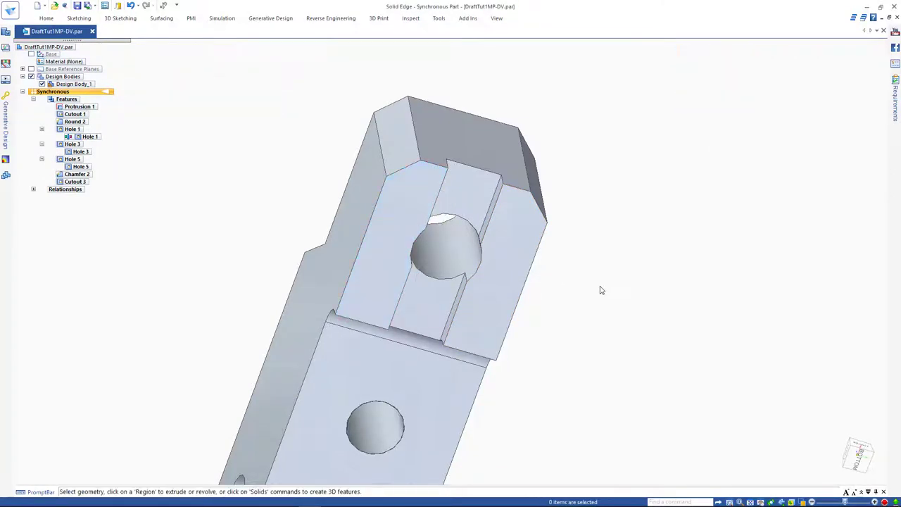
{"action": "middle_click_drag", "start_coordinate": [602, 290], "coordinate": [602, 290]}
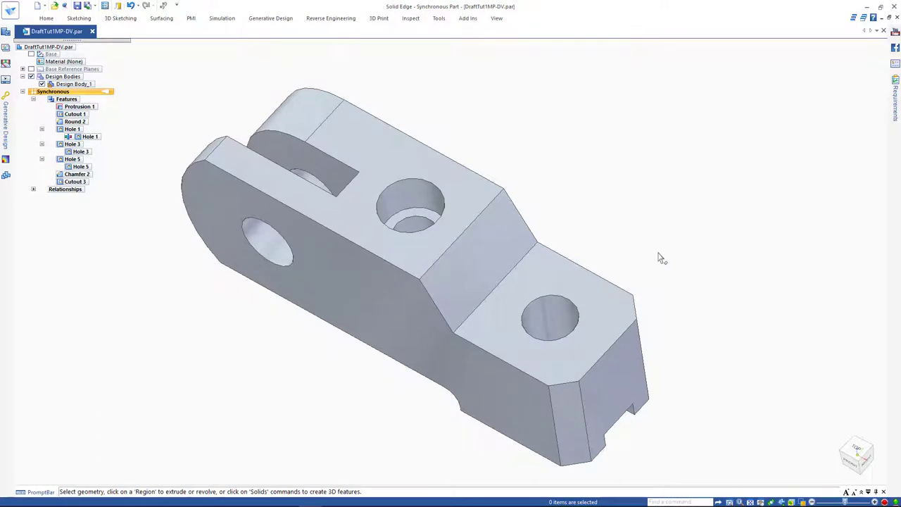
Check the part's stored relationships, and review the Symmetric and Offset markup views in Solid Edge Portal.
{"action": "left_click", "coordinate": [33, 190]}
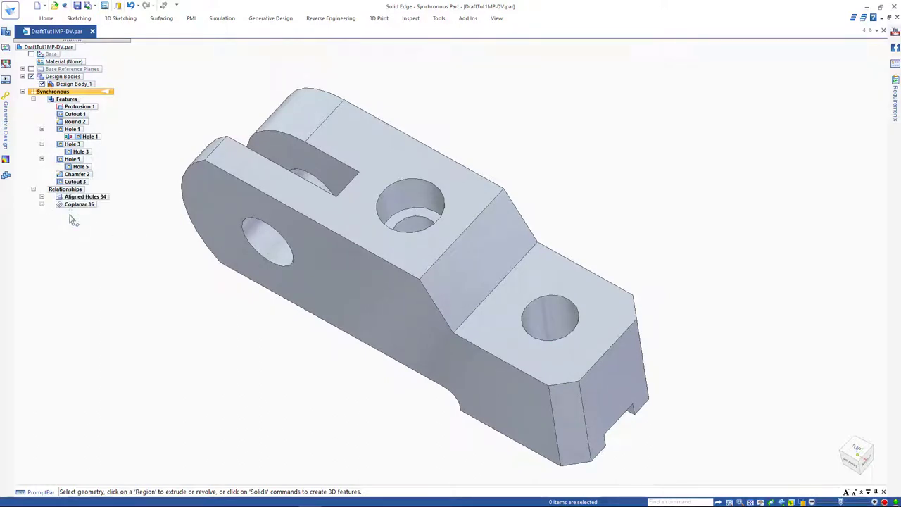
{"action": "left_click", "coordinate": [33, 190]}
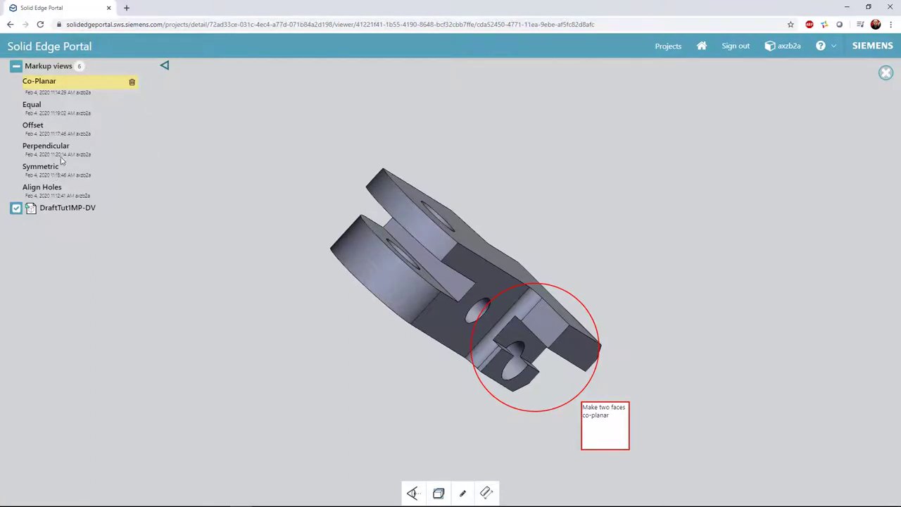
{"action": "left_click", "coordinate": [52, 174]}
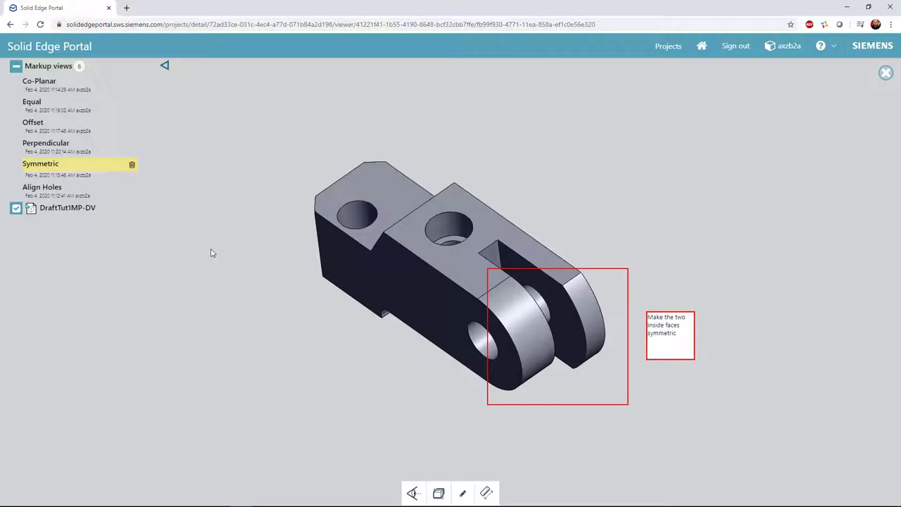
{"action": "left_click", "coordinate": [36, 122]}
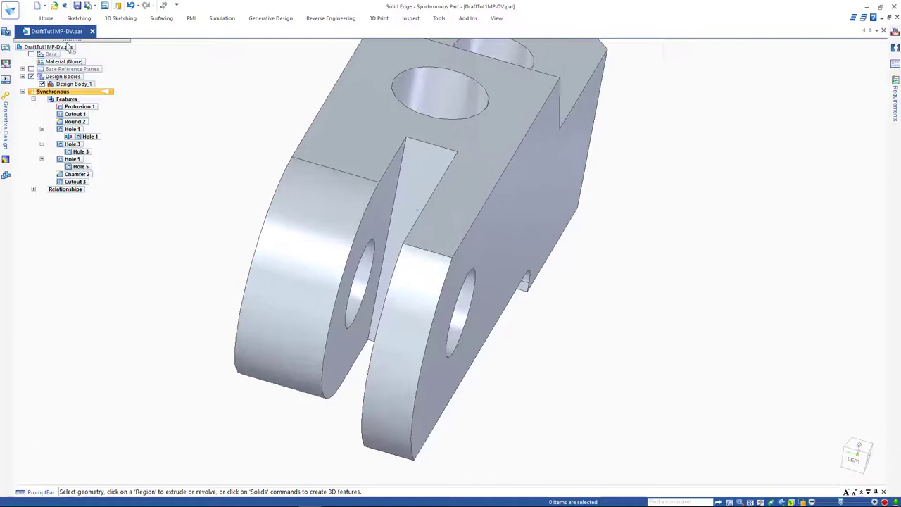
Make the fork's two inner faces symmetric about the vertical base reference plane running lengthwise through the part, and hide the base planes.
{"action": "left_click", "coordinate": [47, 19]}
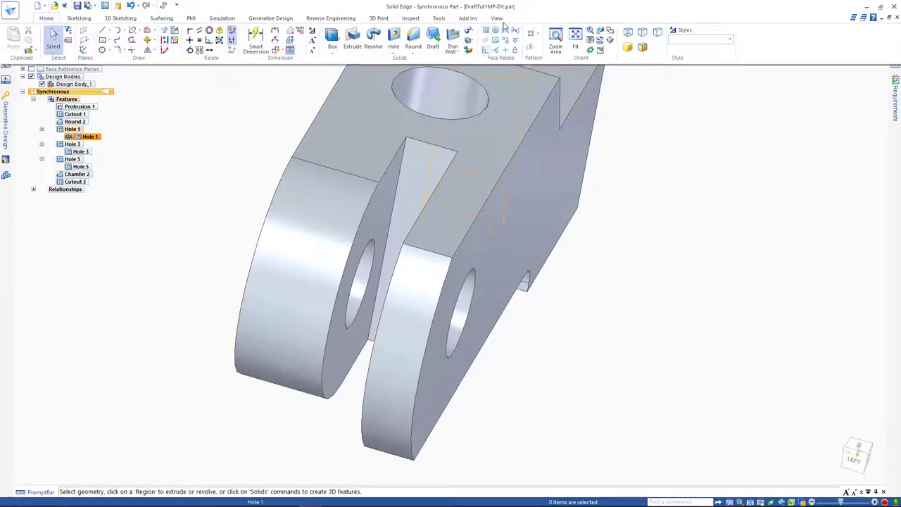
{"action": "left_click", "coordinate": [505, 31]}
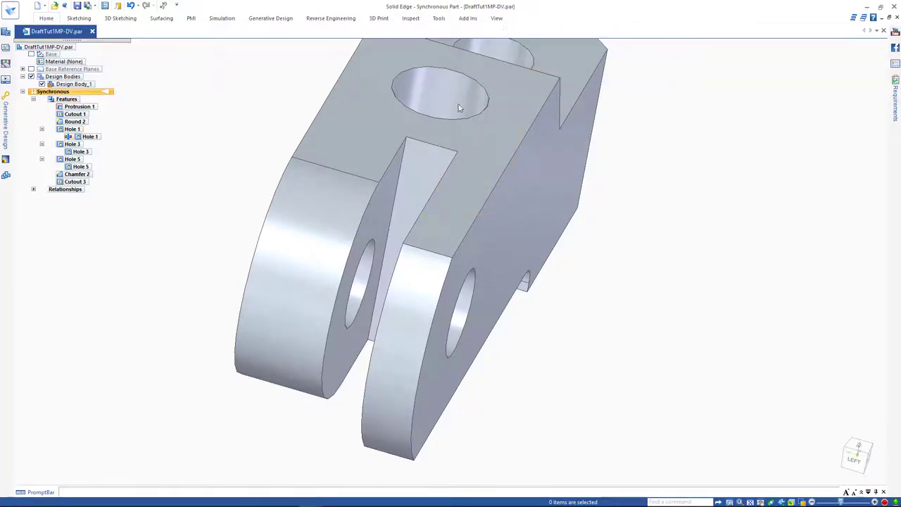
{"action": "left_click", "coordinate": [367, 228]}
{"action": "right_click", "coordinate": [571, 347]}
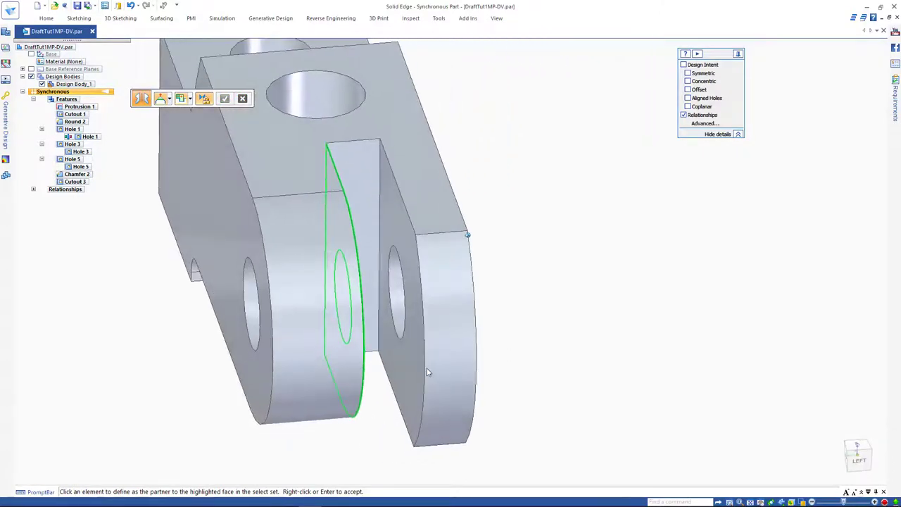
{"action": "left_click", "coordinate": [413, 370]}
{"action": "right_click", "coordinate": [529, 343]}
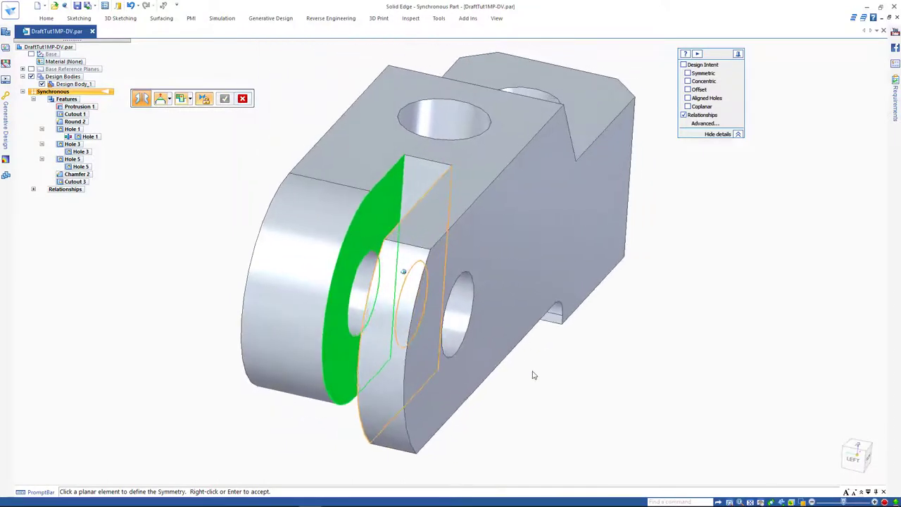
{"action": "left_click", "coordinate": [31, 69]}
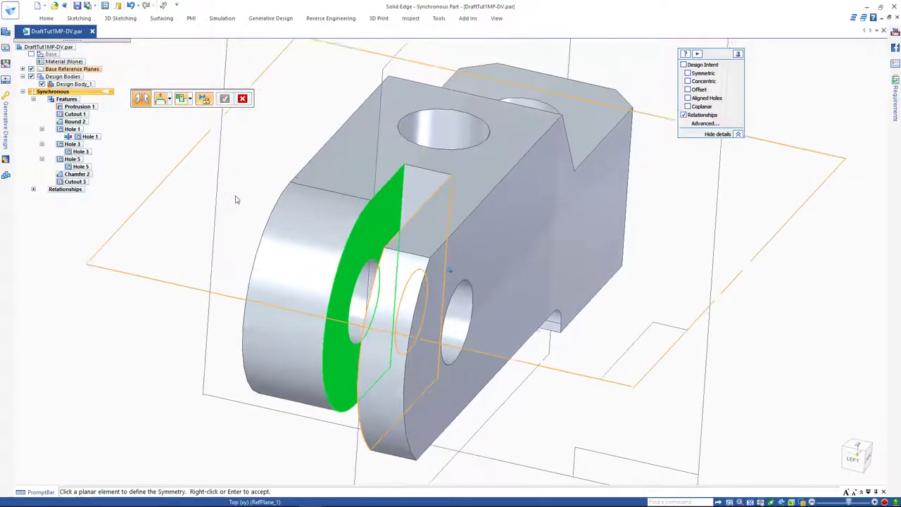
{"action": "left_click", "coordinate": [382, 99]}
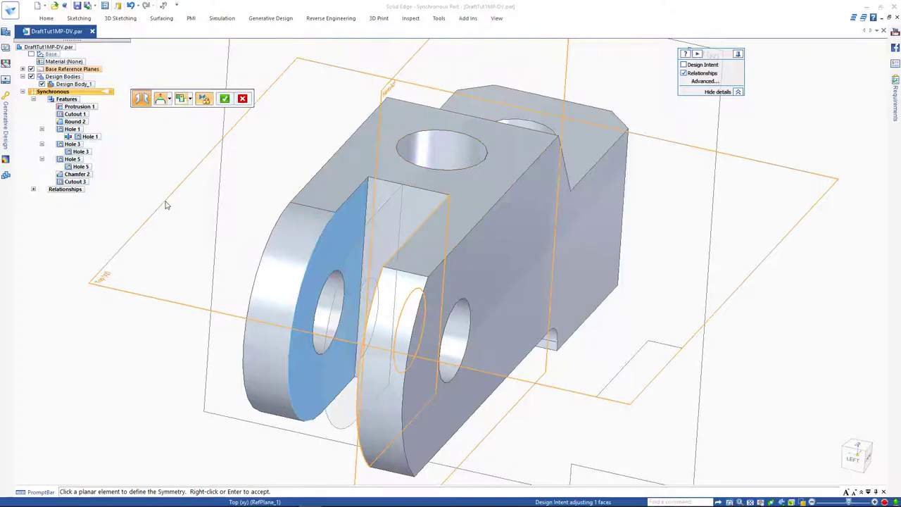
{"action": "left_click", "coordinate": [31, 69]}
Examine the symmetric fork arms from the opposite side of the part and leave the Symmetric command.
{"action": "key", "text": "Left"}
{"action": "key", "text": "Left"}
{"action": "key", "text": "Left"}
{"action": "key", "text": "Left"}
{"action": "key", "text": "Left"}
{"action": "key", "text": "Left"}
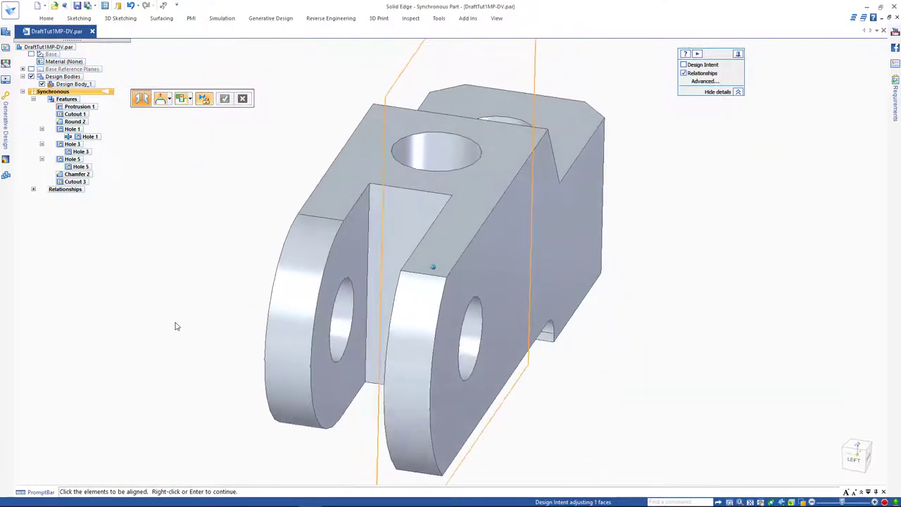
{"action": "key", "text": "Left"}
{"action": "key", "text": "Left"}
{"action": "key", "text": "Left"}
{"action": "key", "text": "Left"}
{"action": "key", "text": "Left"}
{"action": "key", "text": "Left"}
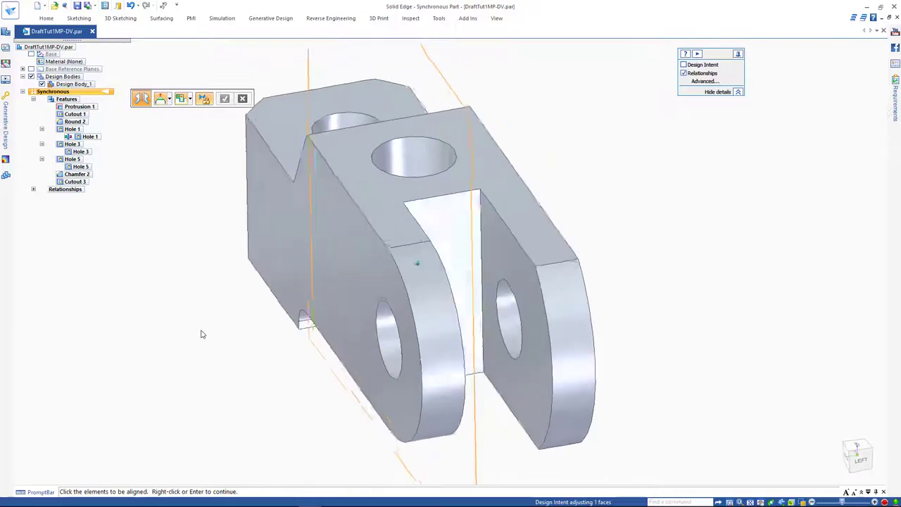
{"action": "scroll", "coordinate": [145, 267], "scroll_direction": "down", "scroll_amount": 2}
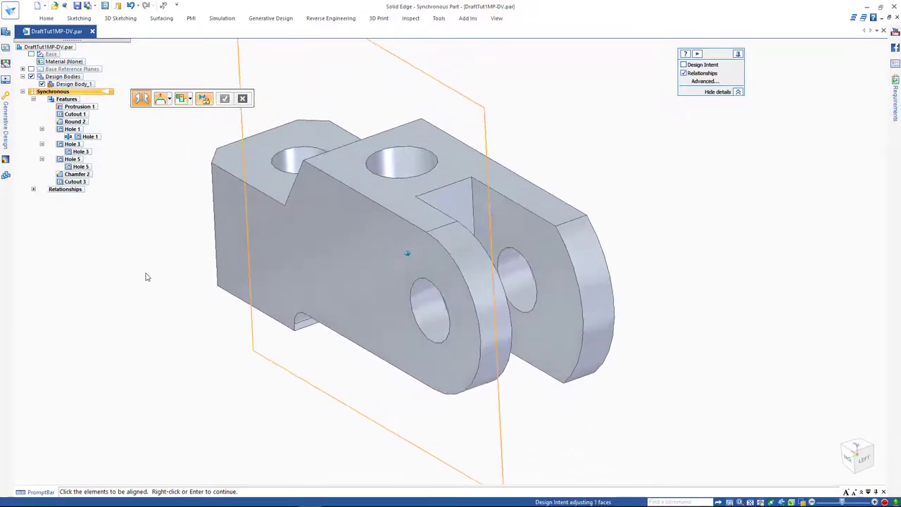
{"action": "key", "text": "Escape"}
Apply an Offset relationship to one side face of the underside slot, using the opposite slot wall as the target.
{"action": "middle_click_drag", "start_coordinate": [149, 278], "coordinate": [149, 277]}
{"action": "scroll", "coordinate": [149, 277], "scroll_direction": "up", "scroll_amount": 5}
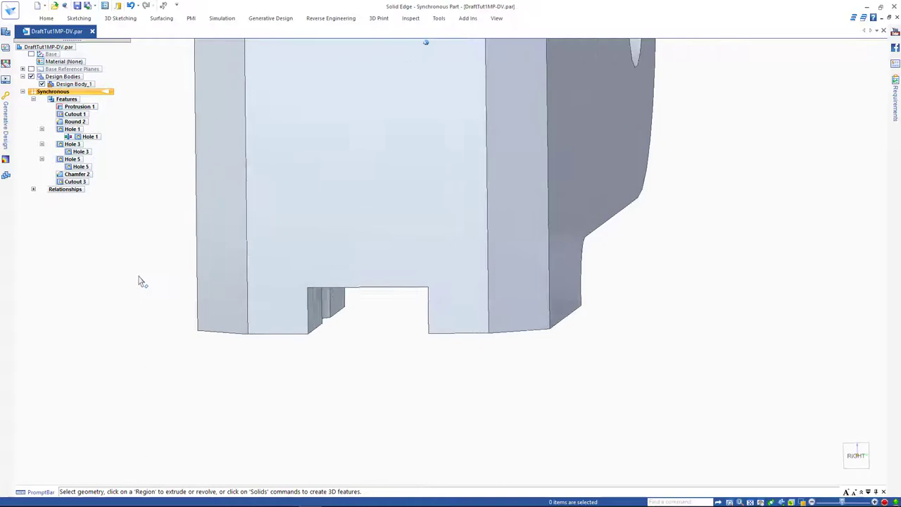
{"action": "left_click", "coordinate": [47, 19]}
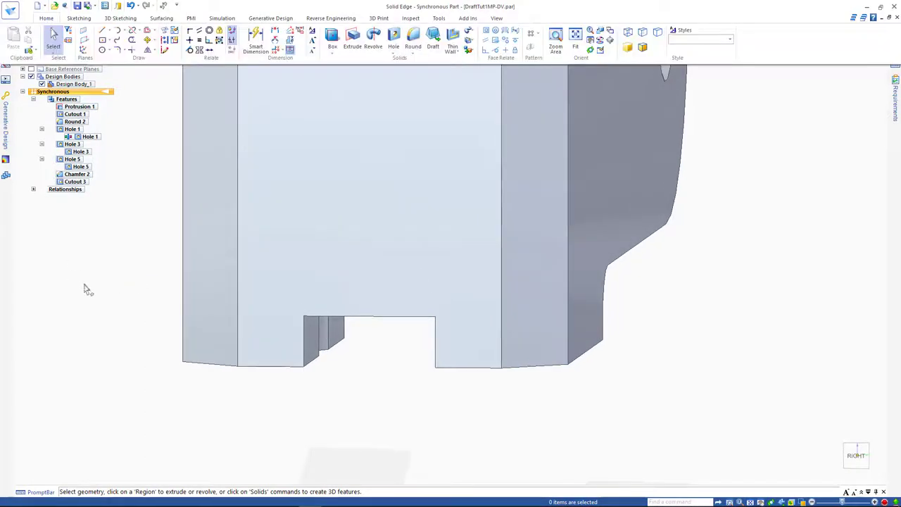
{"action": "left_click", "coordinate": [515, 40]}
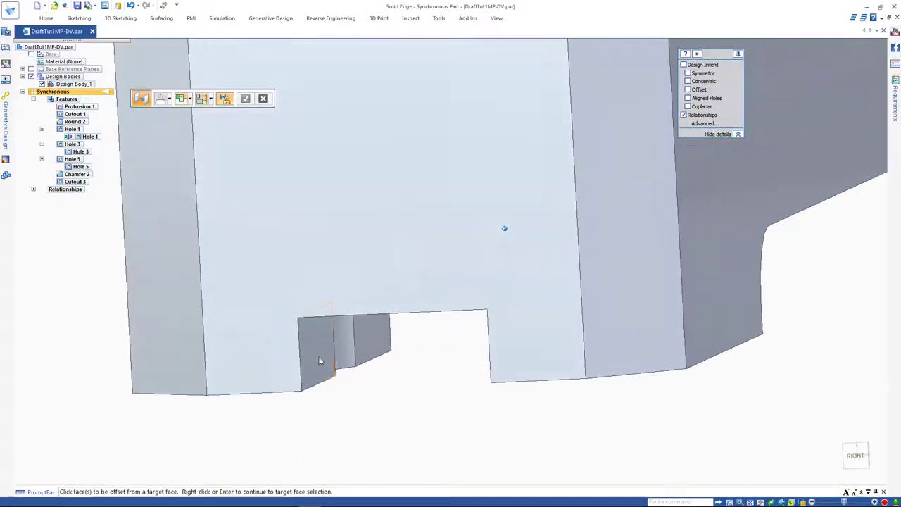
{"action": "left_click", "coordinate": [317, 359]}
{"action": "right_click", "coordinate": [413, 412]}
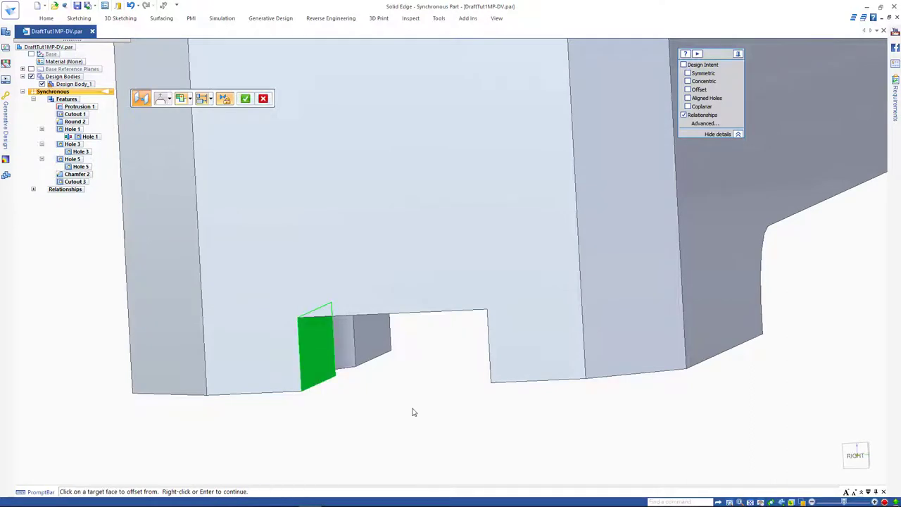
{"action": "left_click", "coordinate": [461, 379]}
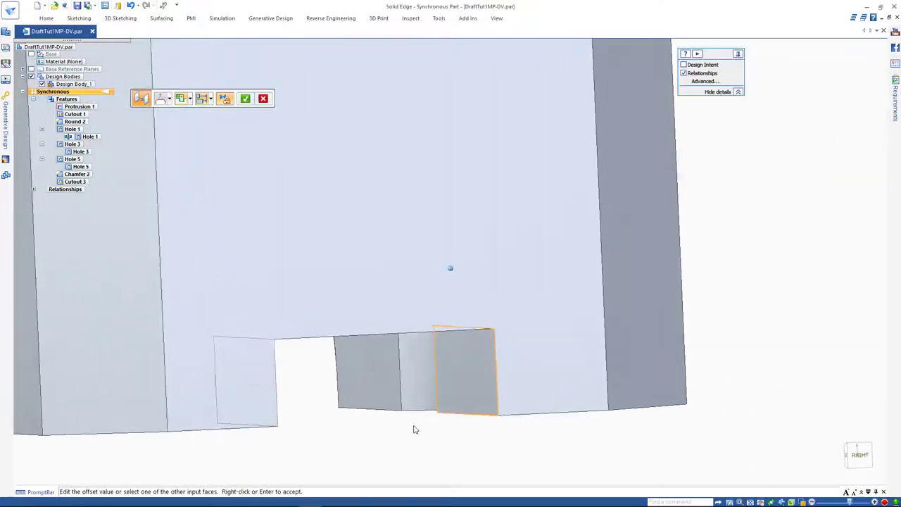
{"action": "right_click", "coordinate": [396, 426]}
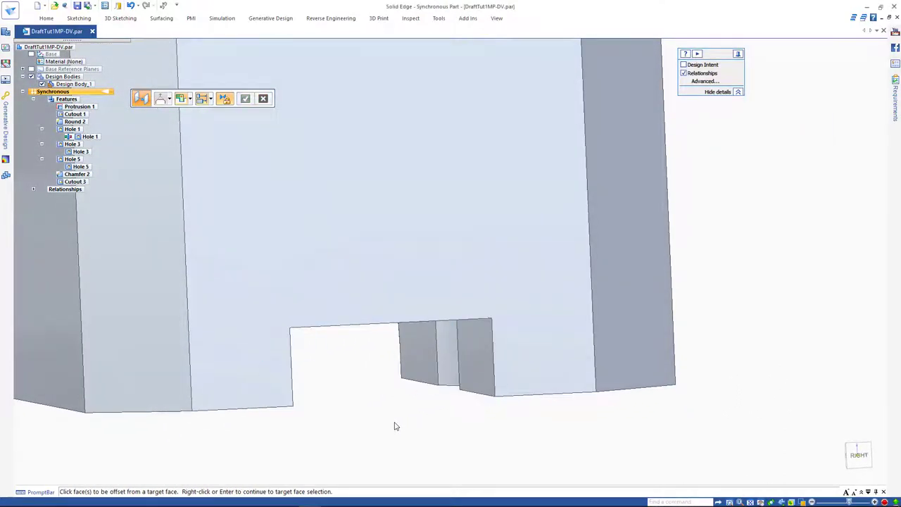
{"action": "middle_click_drag", "start_coordinate": [412, 434], "coordinate": [350, 404]}
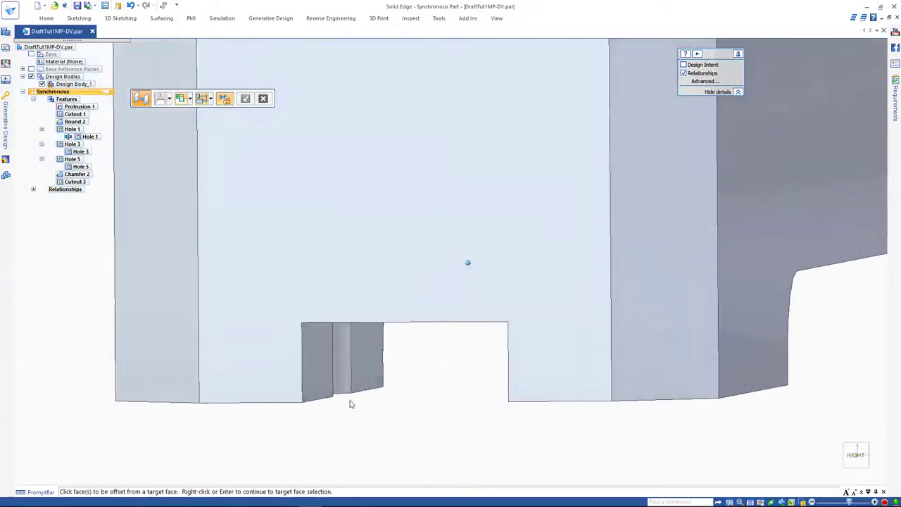
{"action": "left_click", "coordinate": [320, 366]}
{"action": "key", "text": "Escape"}
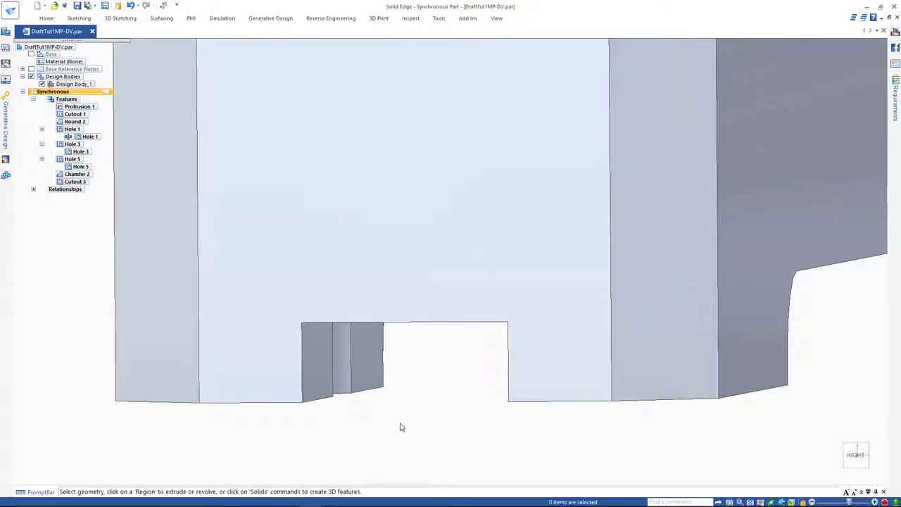
Try moving the underside slot's side face along its normal axis to test the offset relationship.
{"action": "left_click", "coordinate": [327, 396]}
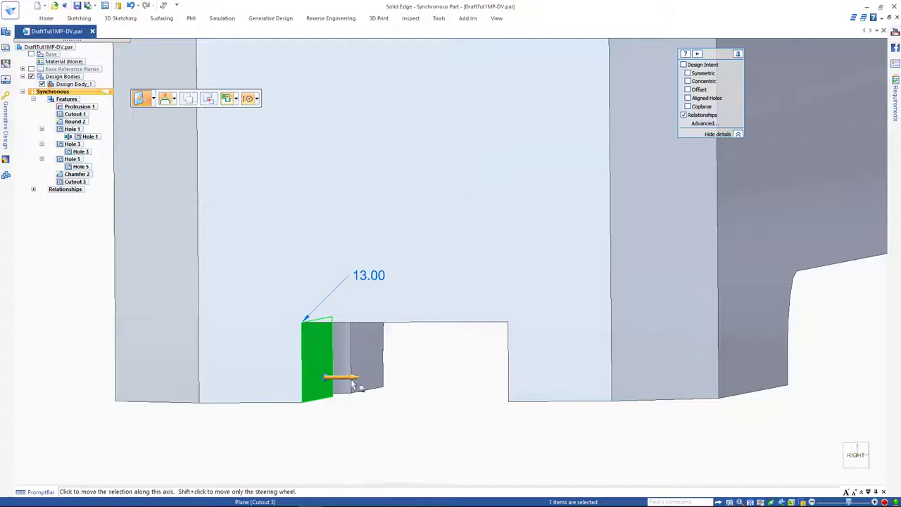
{"action": "left_click", "coordinate": [352, 378]}
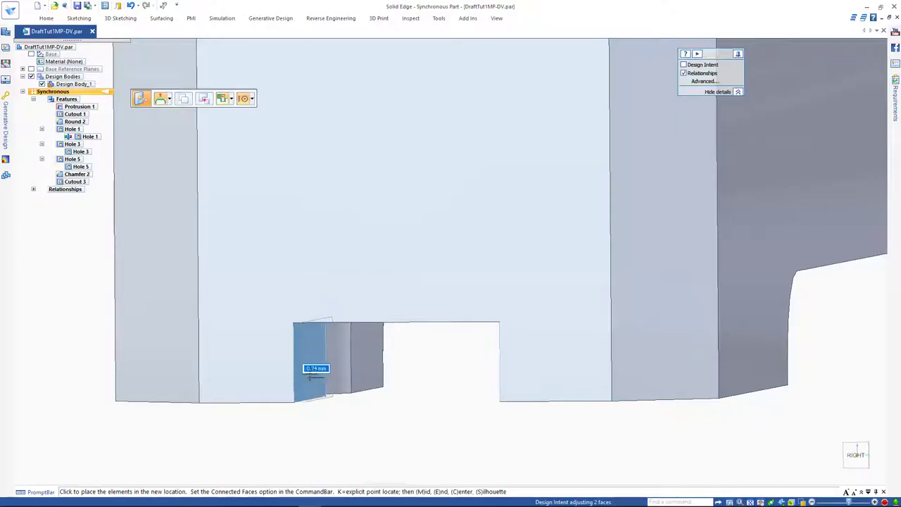
{"action": "left_click", "coordinate": [307, 373]}
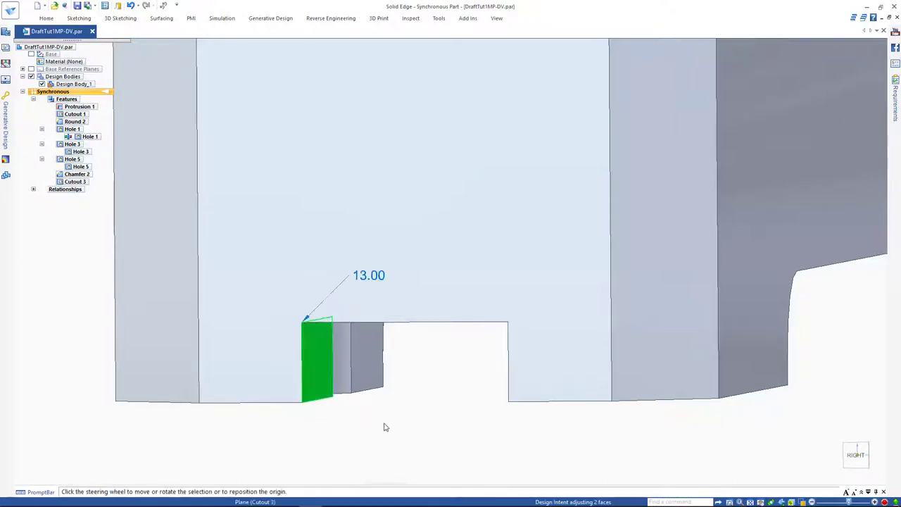
{"action": "left_click", "coordinate": [385, 427]}
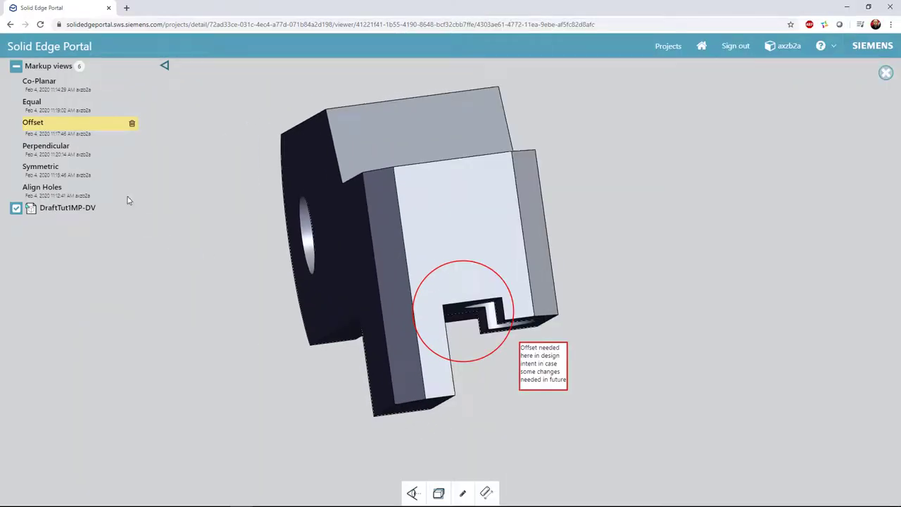
Switch to Solid Edge Portal and review the Equal and Perpendicular markup views.
{"action": "left_click", "coordinate": [41, 104]}
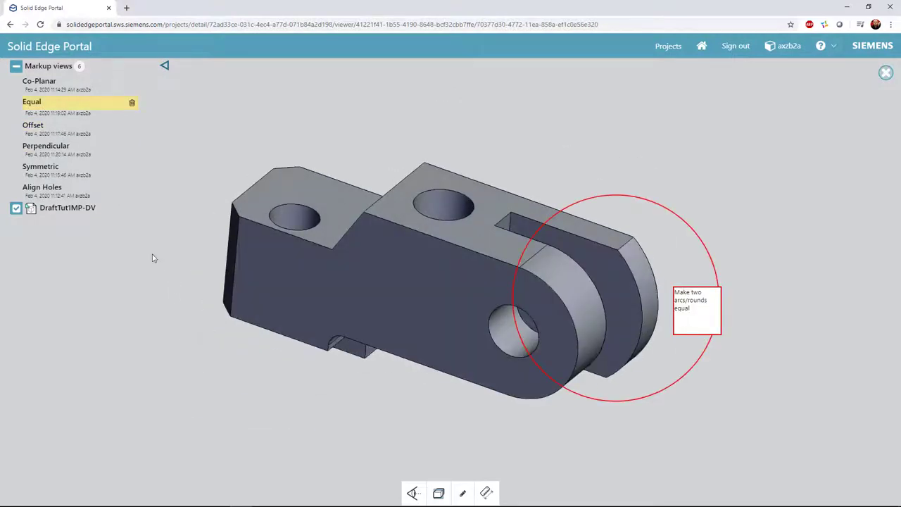
{"action": "left_click", "coordinate": [60, 149]}
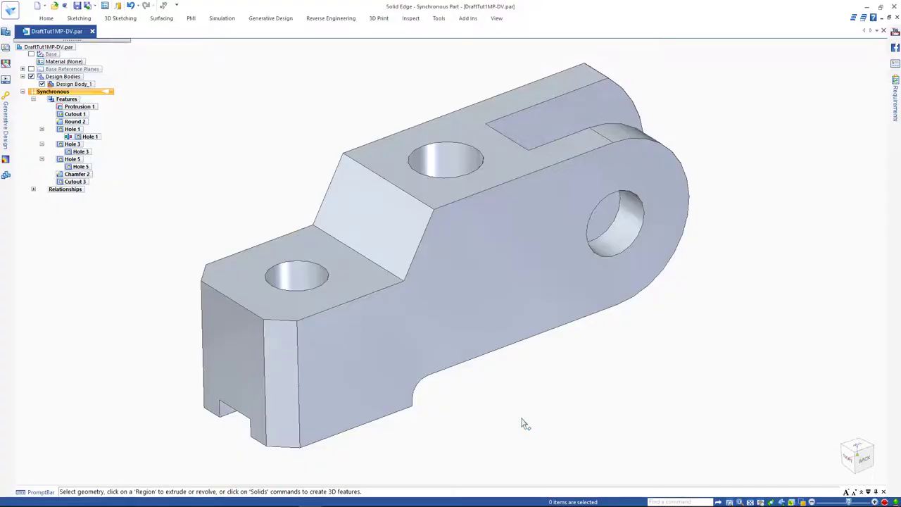
Back in Solid Edge, try a Tangent relationship between the curved end faces of the two fork arms, and undo it.
{"action": "middle_click_drag", "start_coordinate": [522, 419], "coordinate": [577, 428]}
{"action": "scroll", "coordinate": [605, 434], "scroll_direction": "up", "scroll_amount": 2}
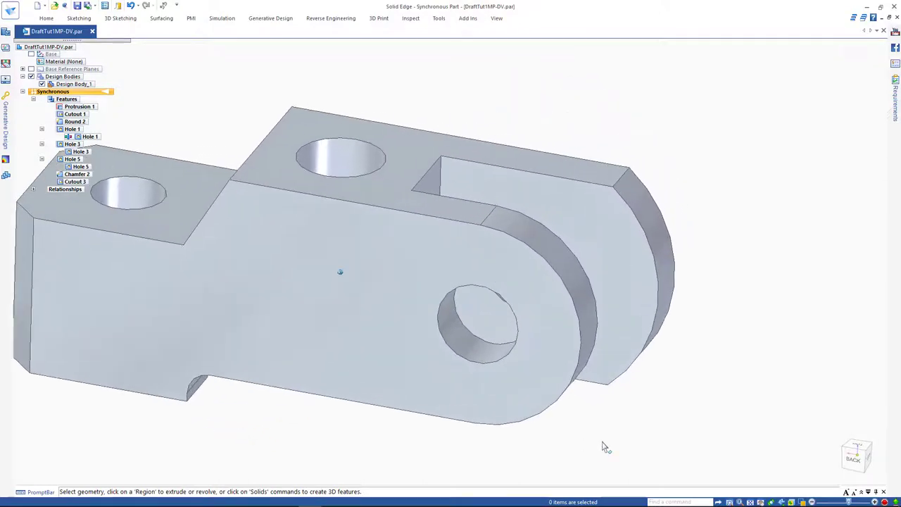
{"action": "left_click", "coordinate": [46, 17]}
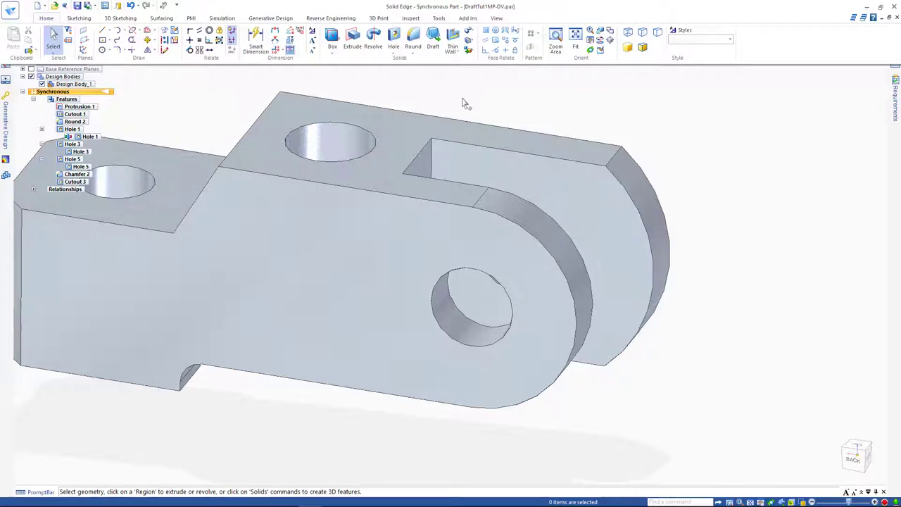
{"action": "left_click", "coordinate": [495, 50]}
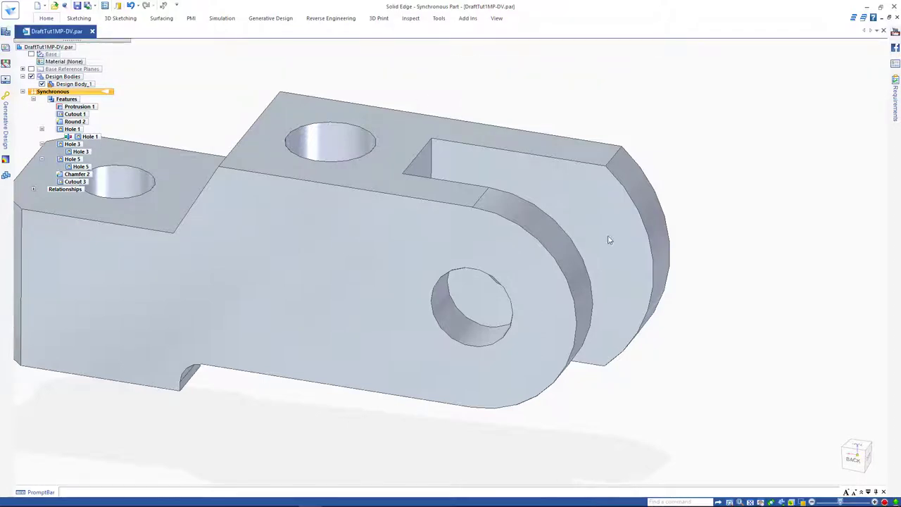
{"action": "left_click", "coordinate": [569, 272]}
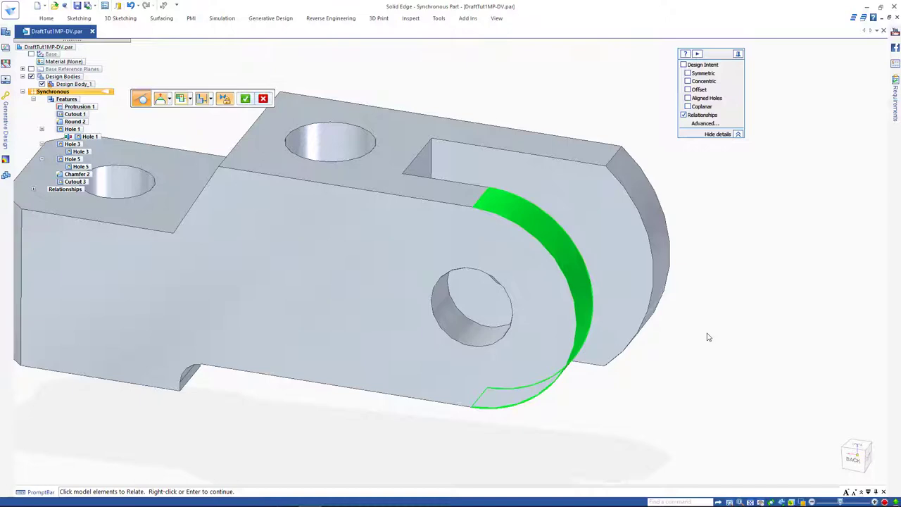
{"action": "right_click", "coordinate": [681, 259]}
{"action": "left_click", "coordinate": [664, 248]}
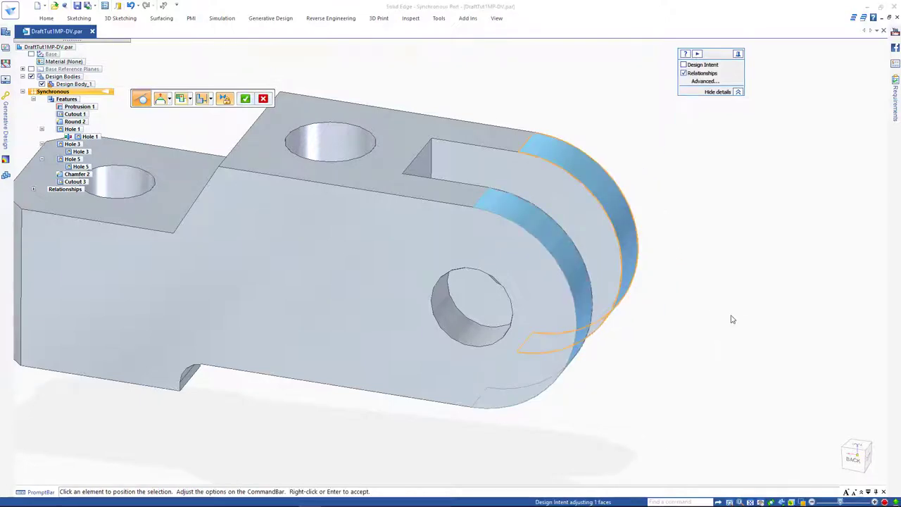
{"action": "right_click", "coordinate": [731, 319]}
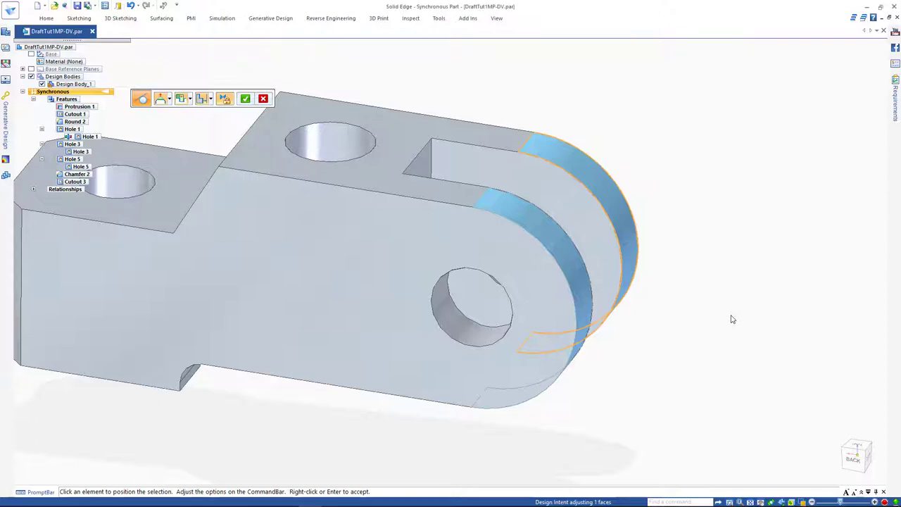
{"action": "right_click", "coordinate": [732, 320]}
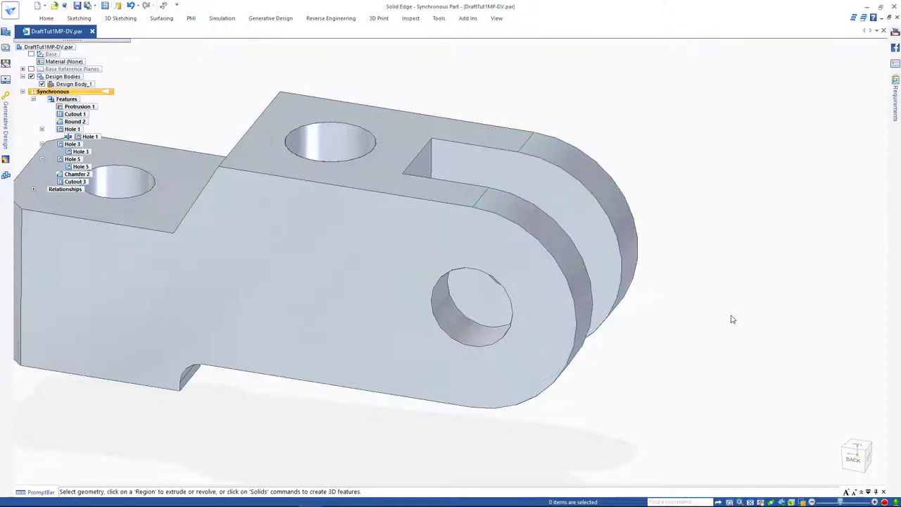
{"action": "left_click", "coordinate": [130, 5]}
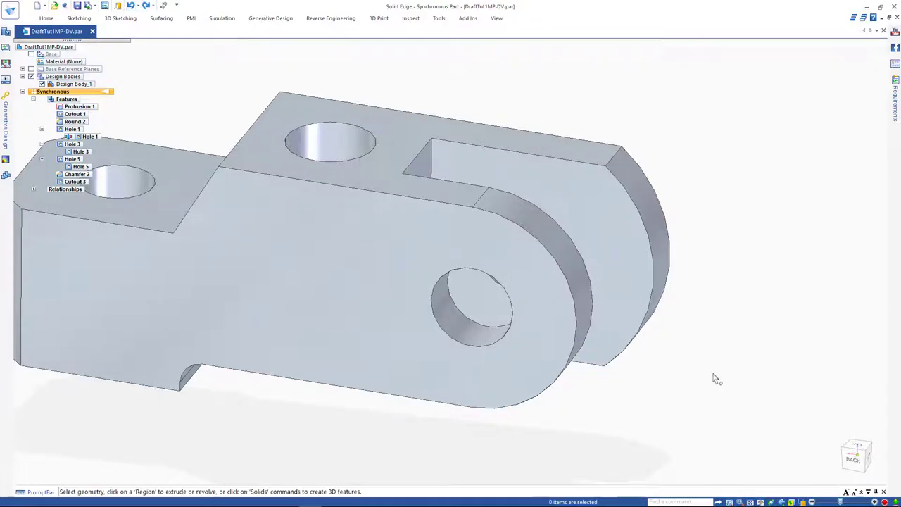
Make the far fork arm's curved end face equal in radius to the near arm's rounded end.
{"action": "left_click", "coordinate": [50, 19]}
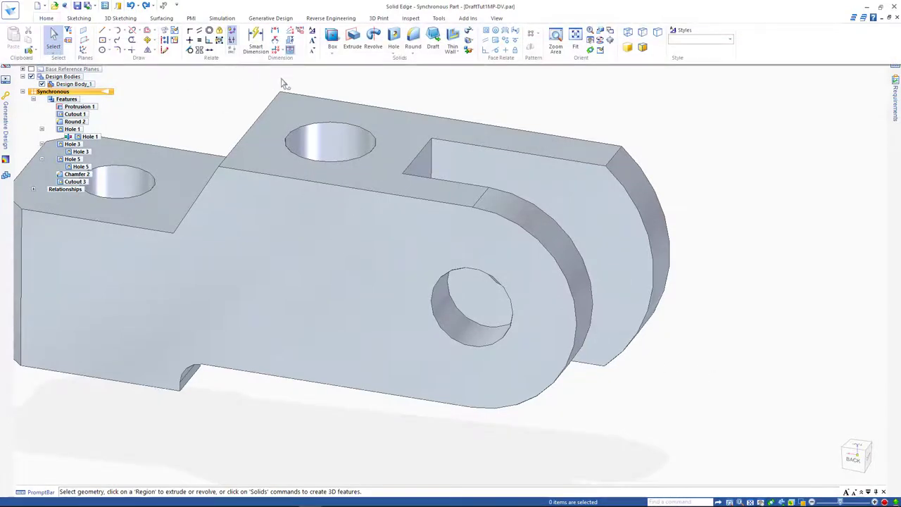
{"action": "left_click", "coordinate": [495, 50]}
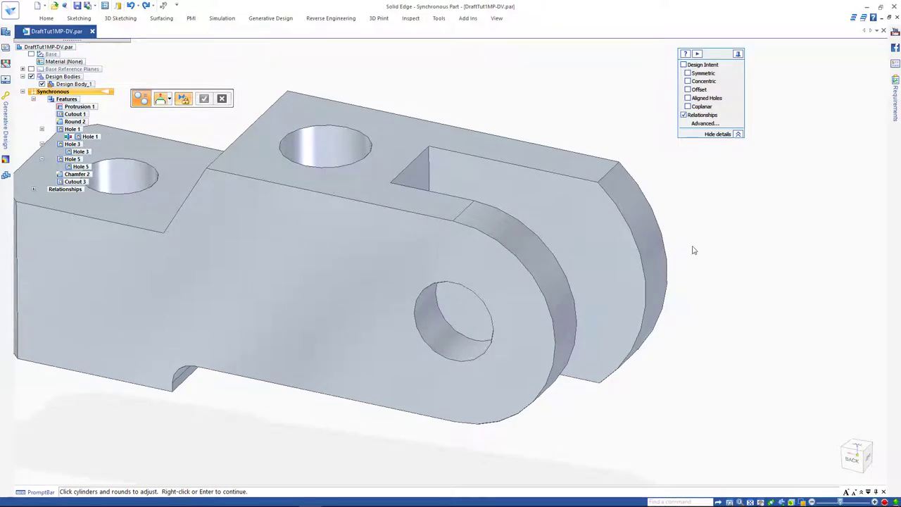
{"action": "left_click", "coordinate": [651, 251]}
{"action": "right_click", "coordinate": [752, 260]}
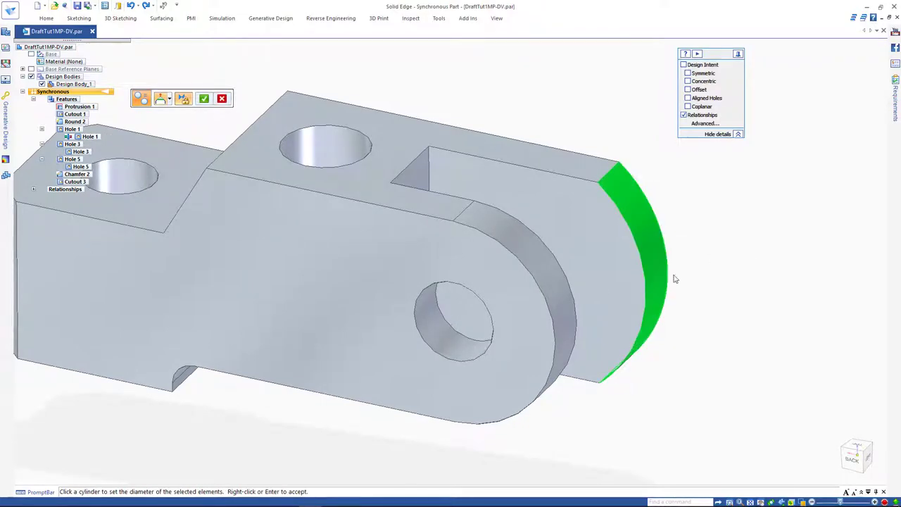
{"action": "left_click", "coordinate": [550, 297]}
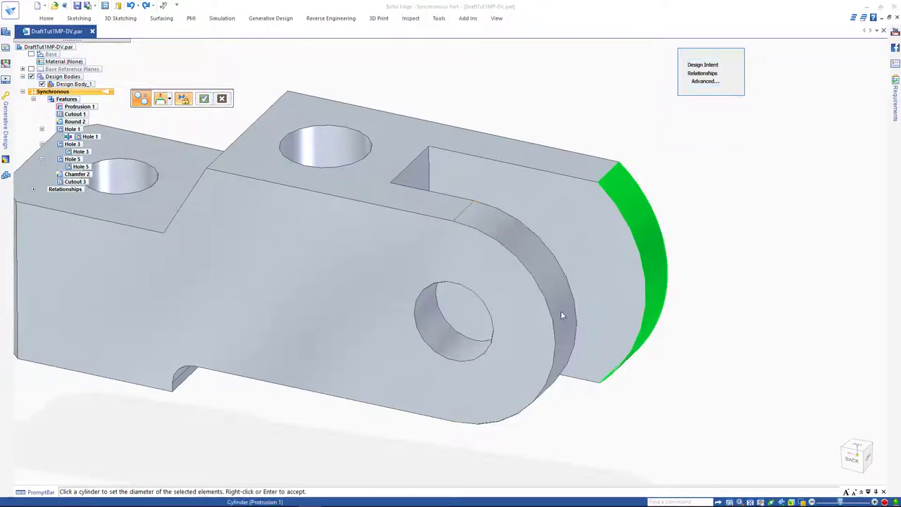
{"action": "right_click", "coordinate": [691, 413]}
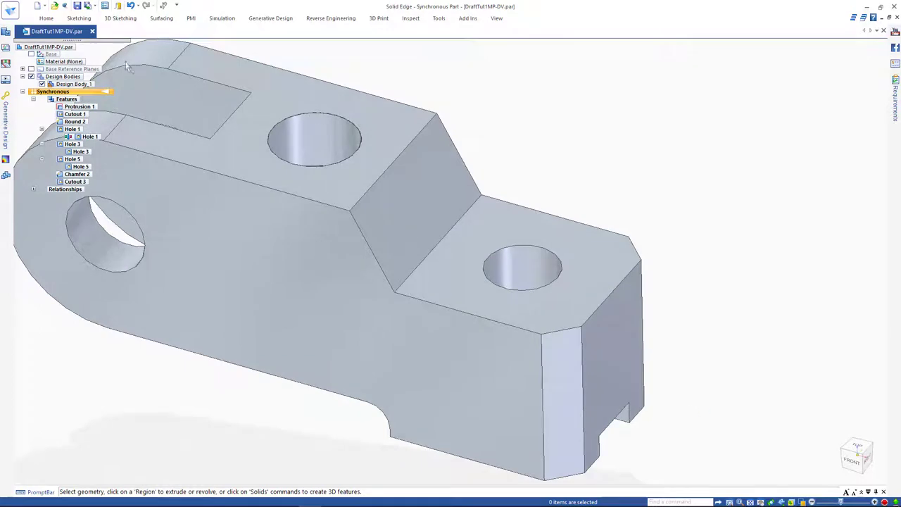
Make the sloped step face between the two hole levels perpendicular to the lower top face.
{"action": "left_click", "coordinate": [46, 19]}
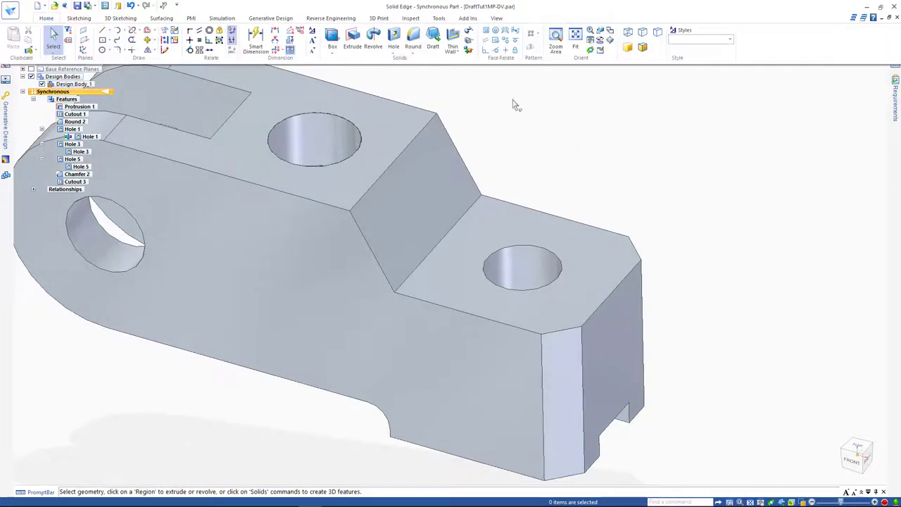
{"action": "left_click", "coordinate": [485, 50]}
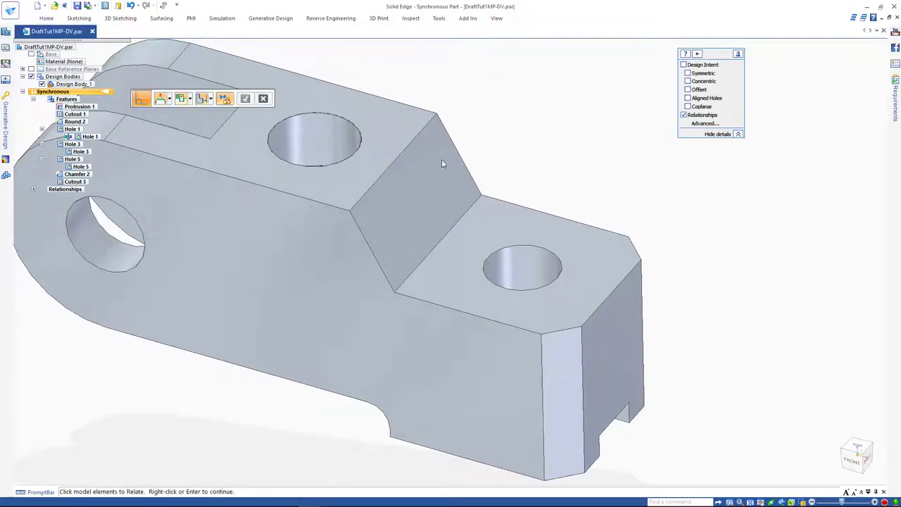
{"action": "left_click", "coordinate": [409, 199]}
{"action": "right_click", "coordinate": [555, 157]}
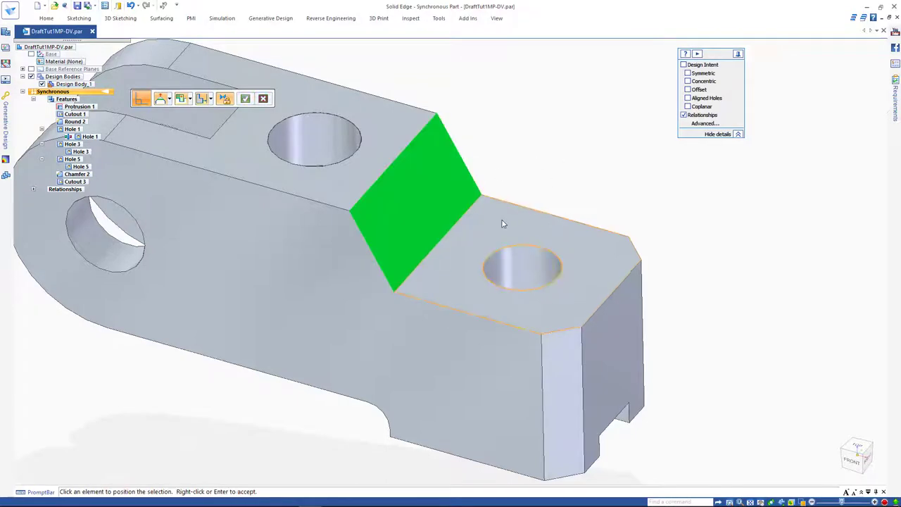
{"action": "left_click", "coordinate": [503, 224]}
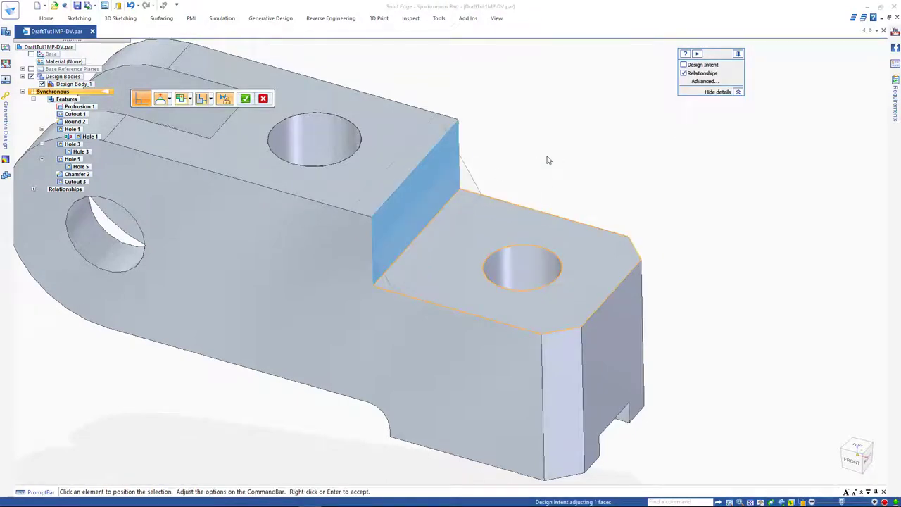
{"action": "right_click", "coordinate": [547, 160]}
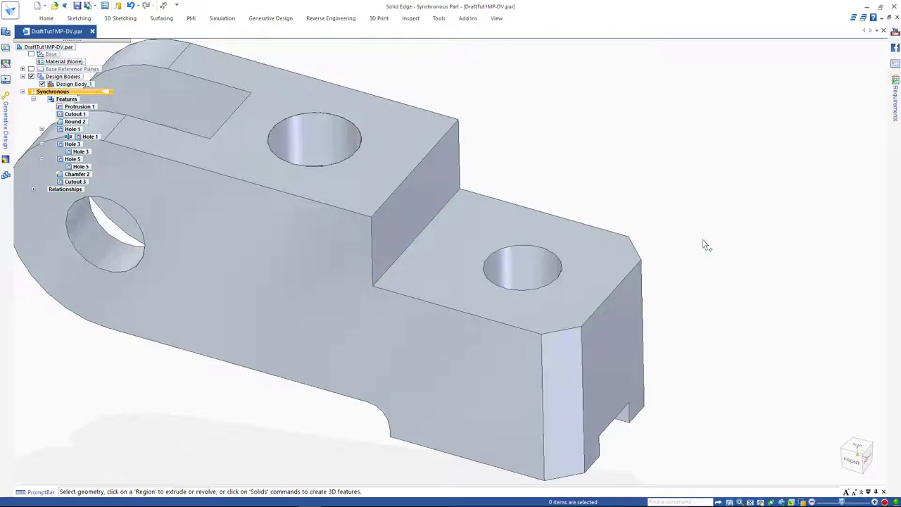
{"action": "key", "text": "ctrl+f"}
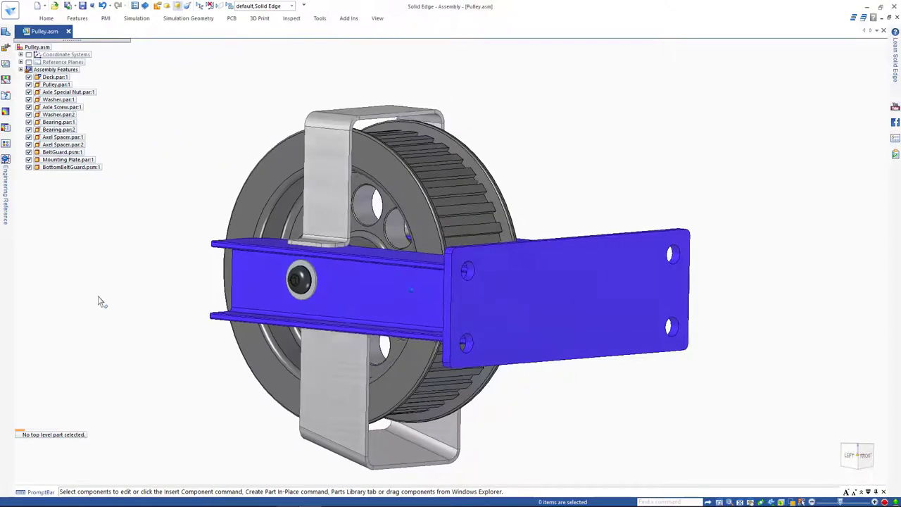
Make the bottom belt guard's thin side face coplanar with the matching side face of the upper belt guard.
{"action": "middle_click_drag", "start_coordinate": [98, 298], "coordinate": [78, 303]}
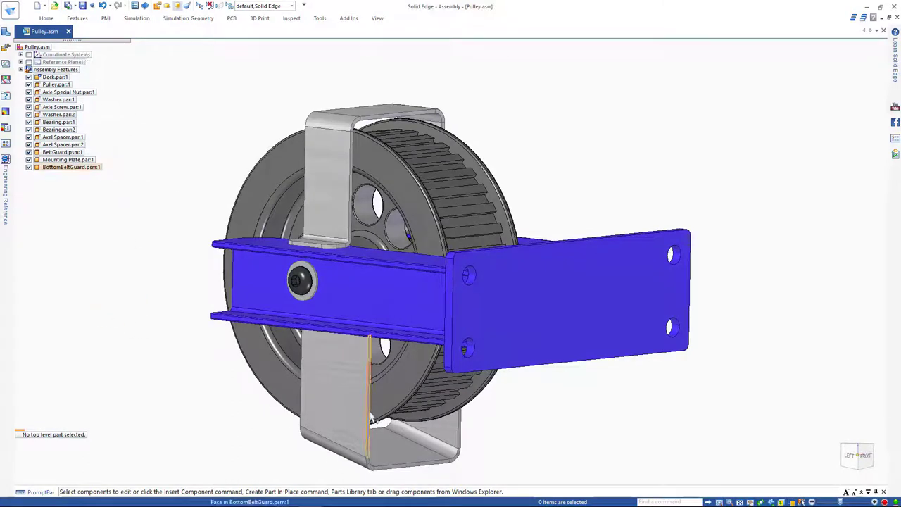
{"action": "left_click", "coordinate": [371, 418]}
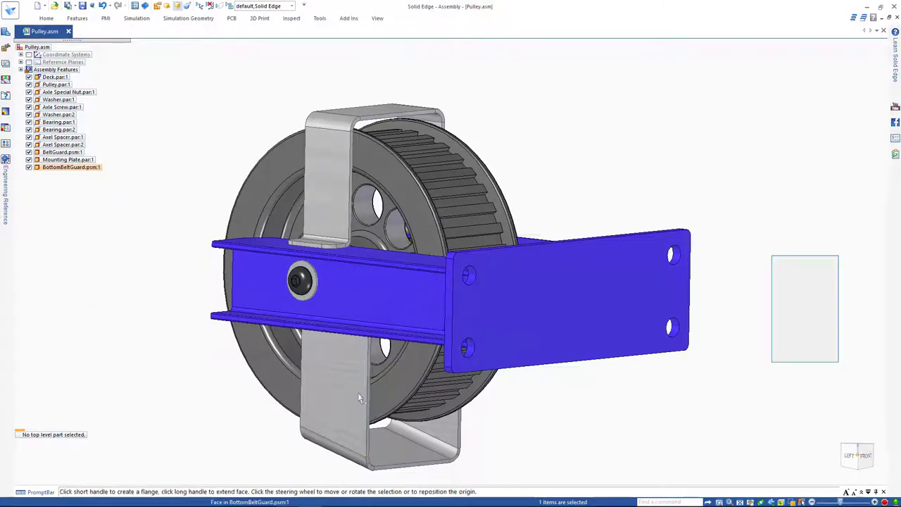
{"action": "left_click", "coordinate": [49, 19]}
{"action": "left_click", "coordinate": [445, 32]}
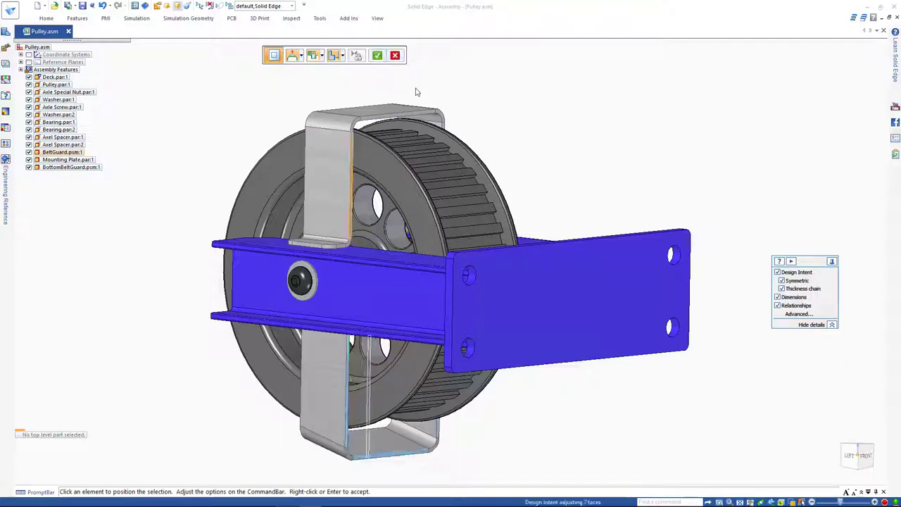
{"action": "left_click", "coordinate": [377, 55]}
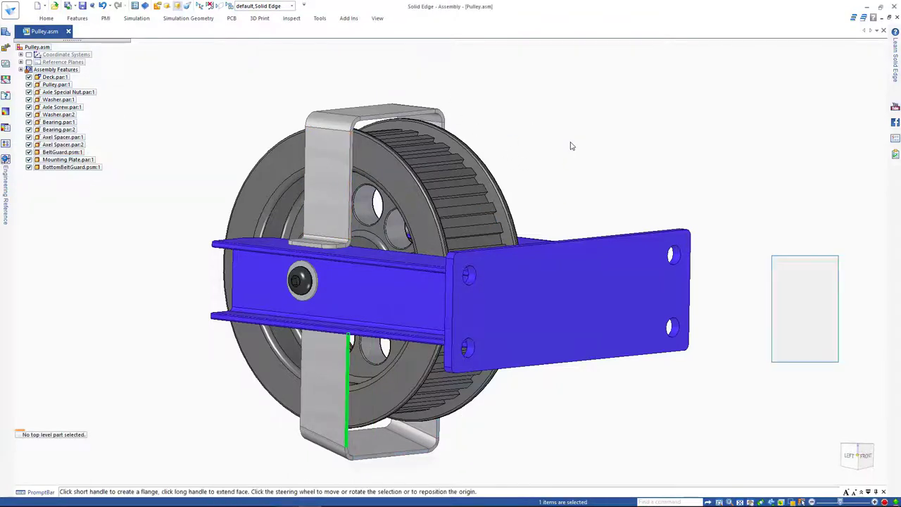
Select every face coplanar with the bottom guard's side face on both belt guards and make them coplanar with the deck's inner cutout face.
{"action": "key", "text": "space"}
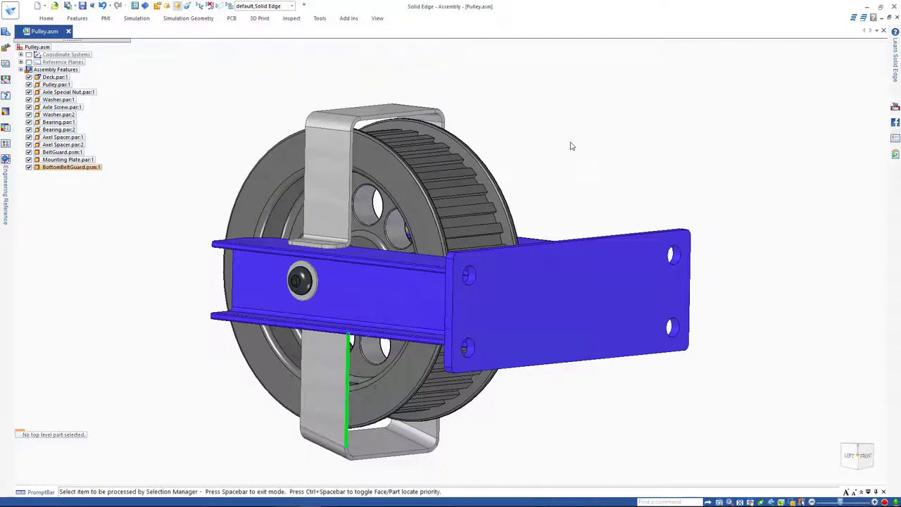
{"action": "left_click", "coordinate": [371, 438]}
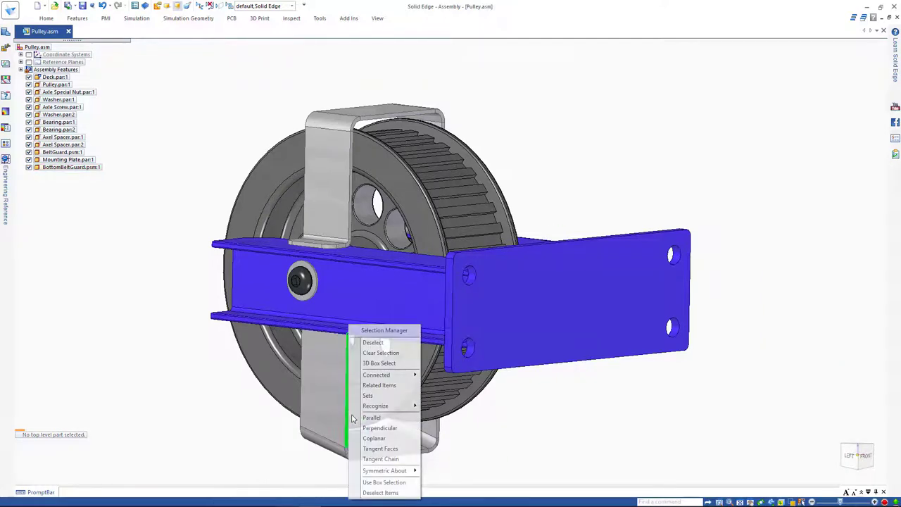
{"action": "left_click", "coordinate": [378, 439]}
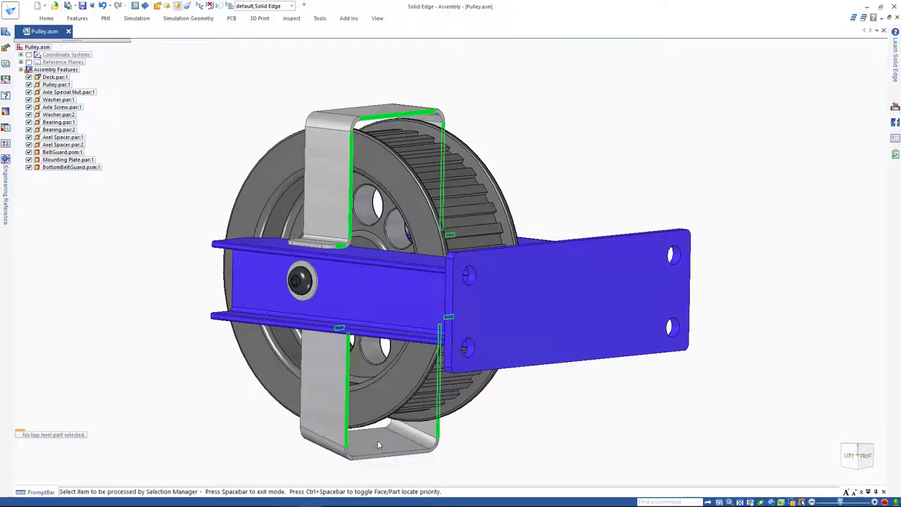
{"action": "left_click", "coordinate": [46, 19]}
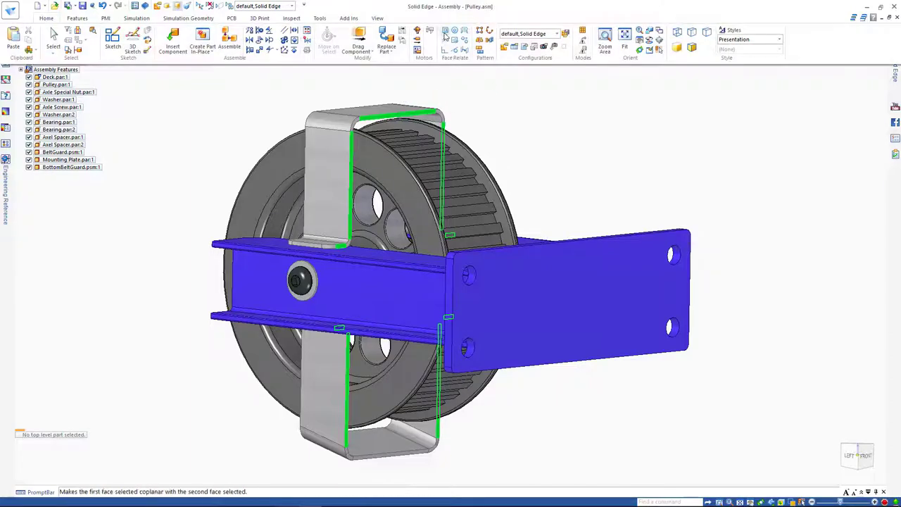
{"action": "left_click", "coordinate": [445, 35]}
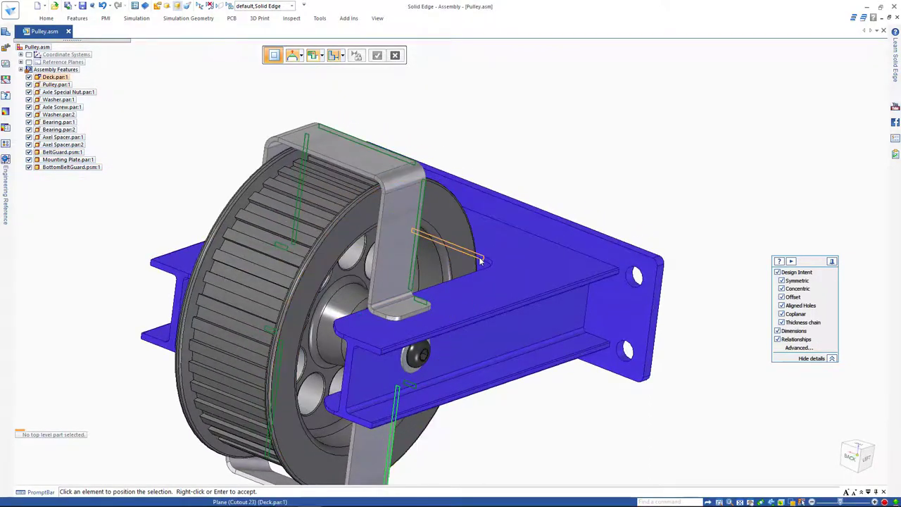
{"action": "left_click", "coordinate": [481, 261]}
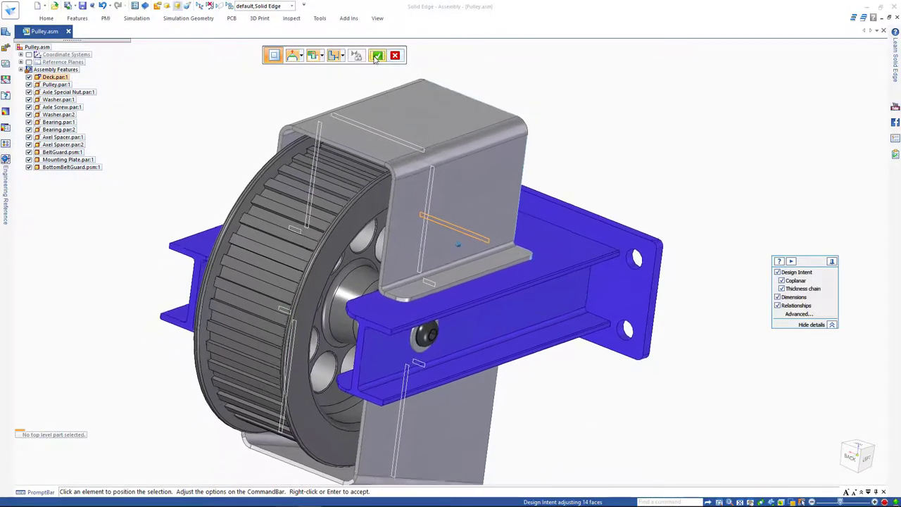
{"action": "left_click", "coordinate": [377, 57]}
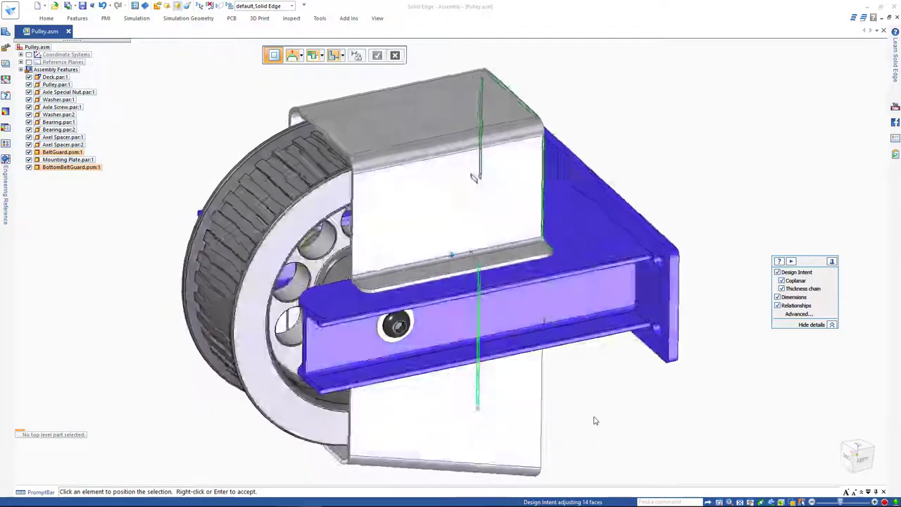
{"action": "right_click", "coordinate": [596, 421]}
{"action": "key", "text": "Escape"}
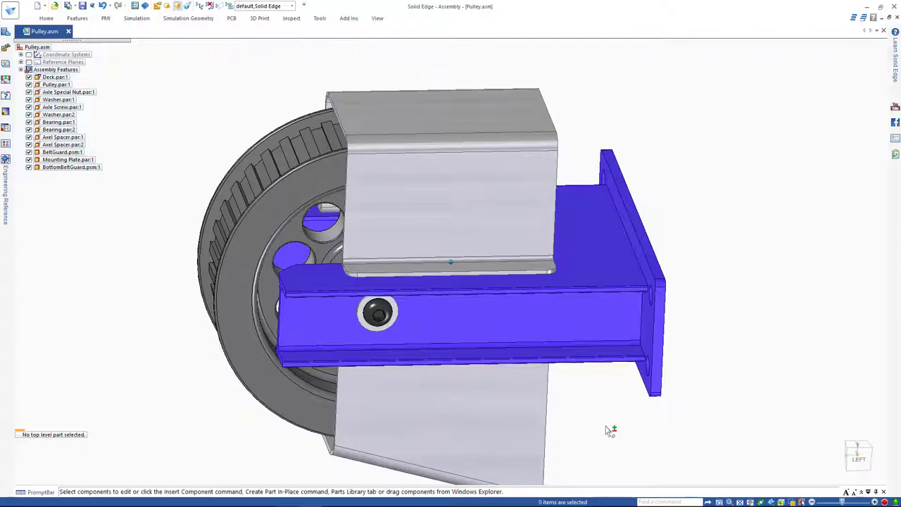